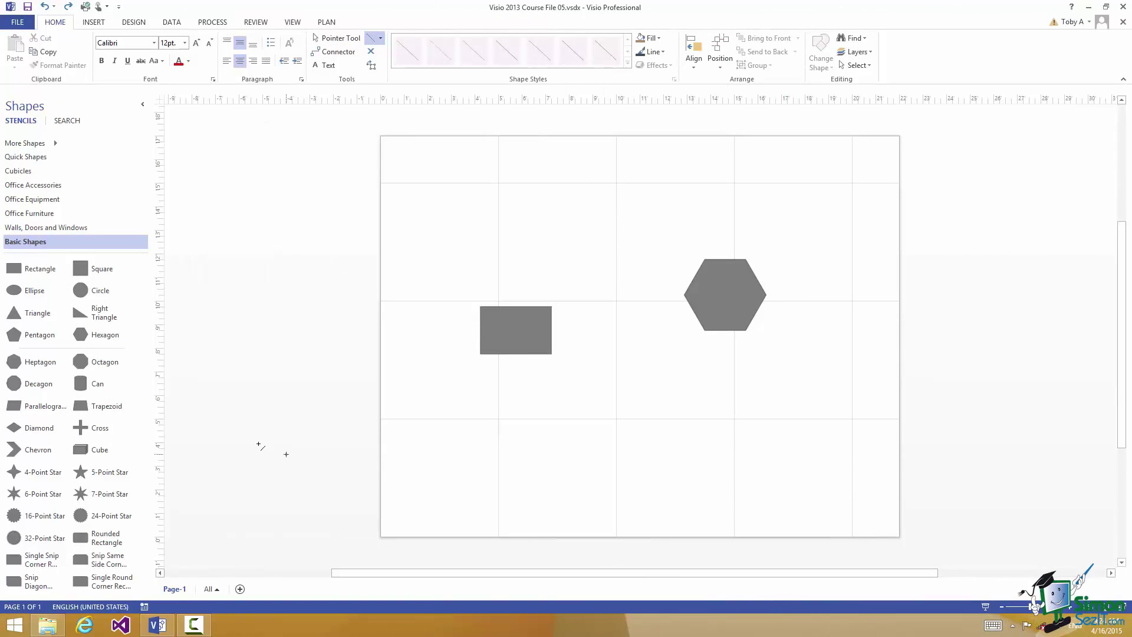
Step: With the Line tool, draw a straight line from the rectangle's right connection point to the hexagon's left corner
click(381, 40)
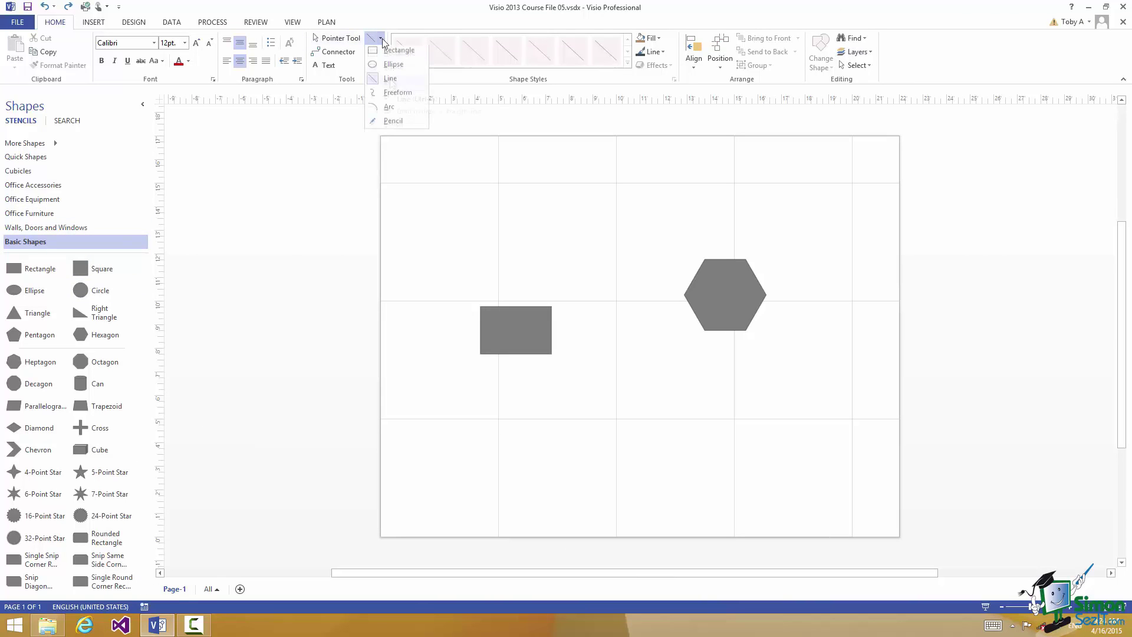
click(390, 82)
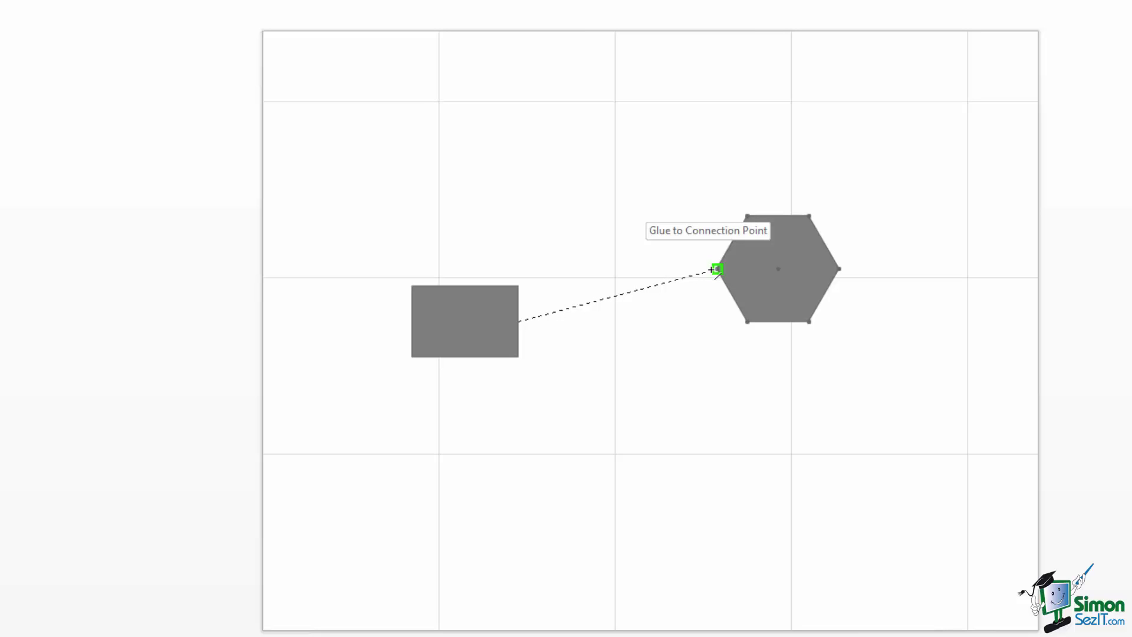
drag(712, 269, 711, 270)
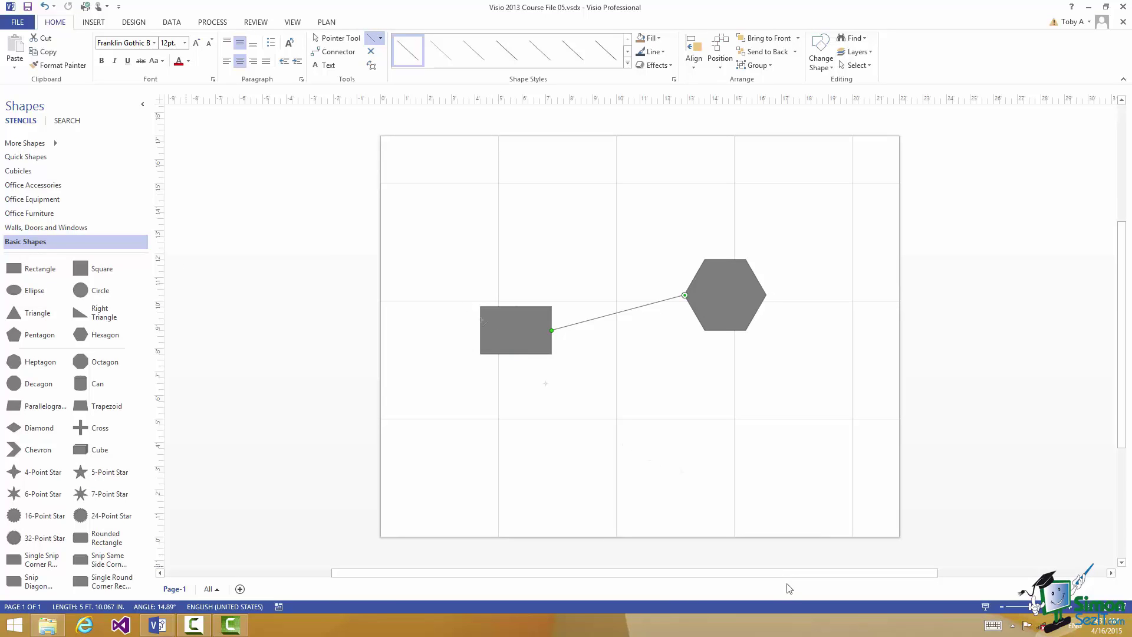
Step: Drag the hexagon level with the rectangle so the glued line follows and runs horizontally
click(335, 39)
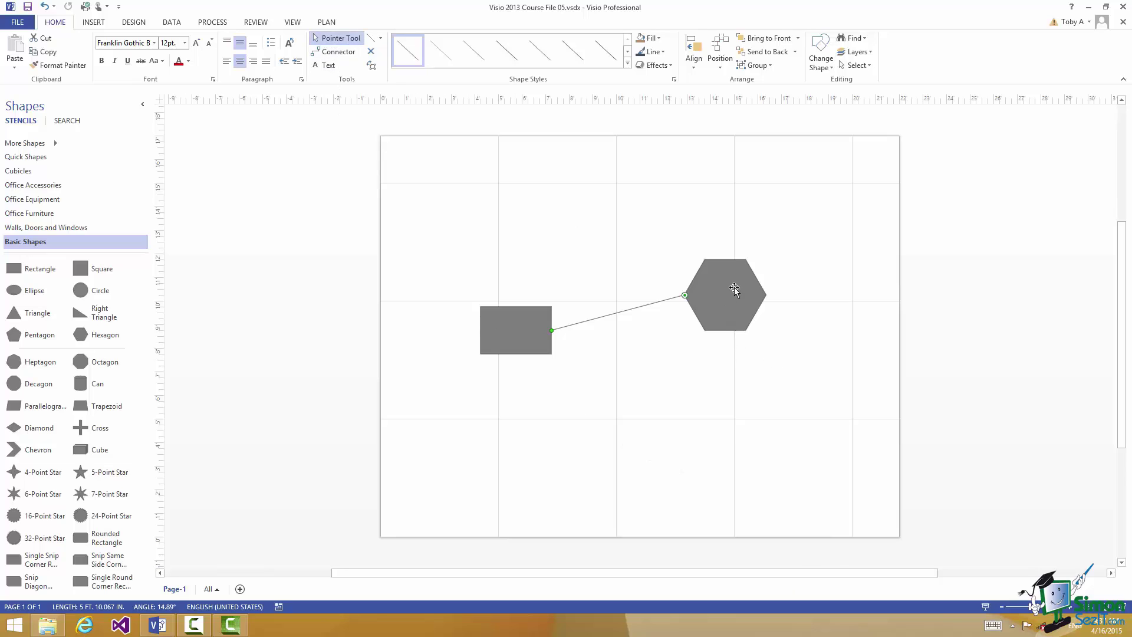
drag(734, 287, 784, 430)
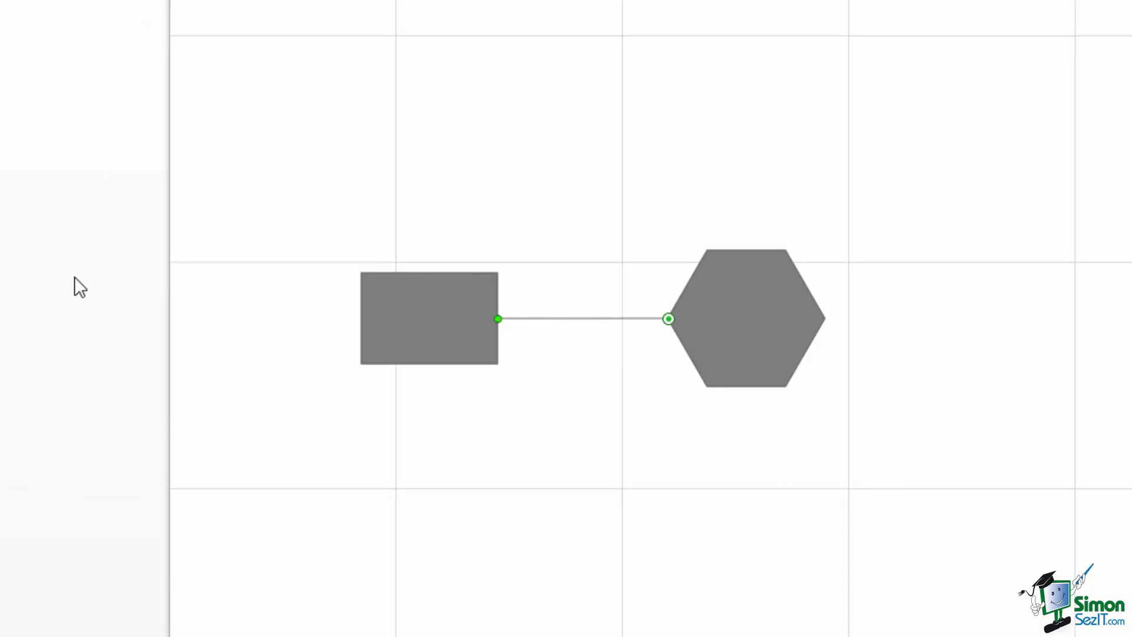
click(420, 321)
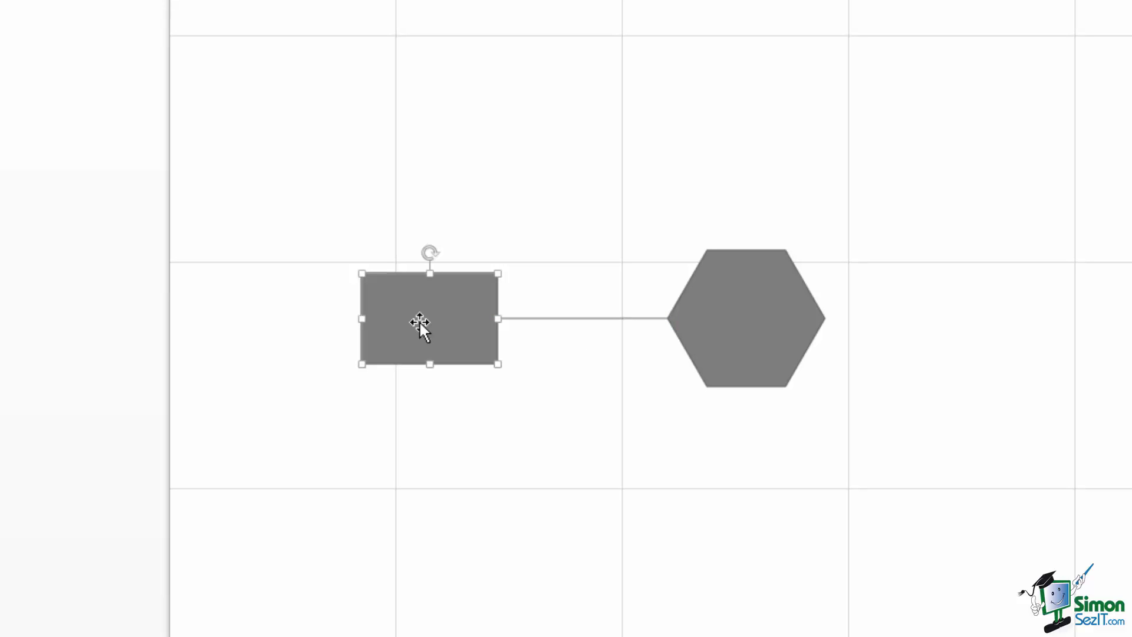
click(591, 319)
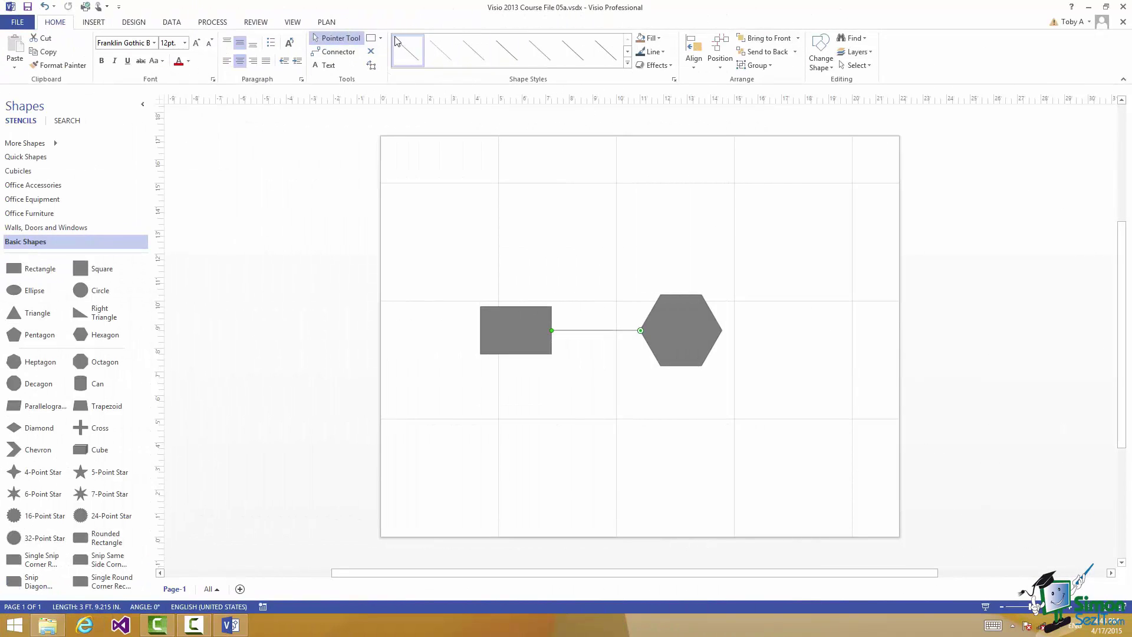
Step: Draw a horizontal straight line between the upper rectangle and the hexagon
click(381, 38)
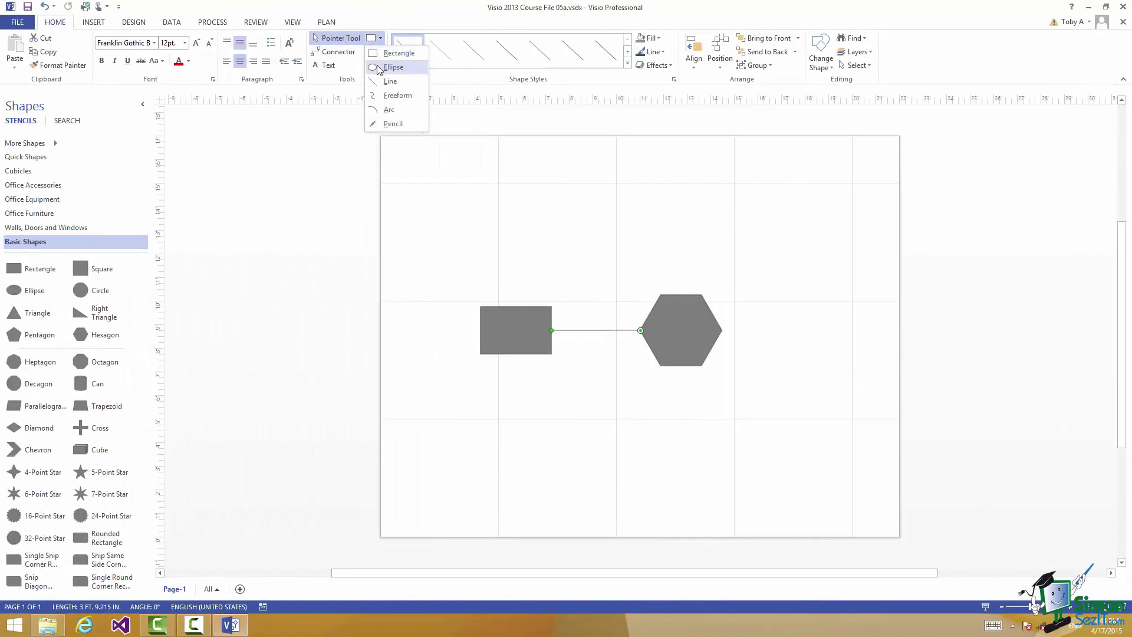
click(382, 82)
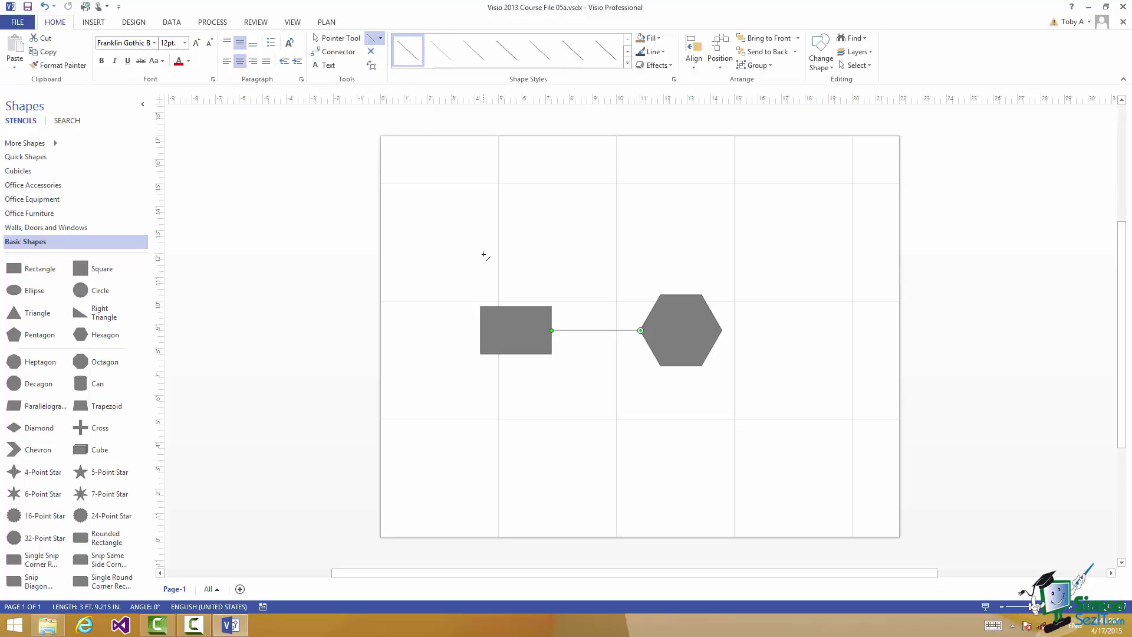
drag(484, 255, 530, 253)
drag(687, 252, 710, 253)
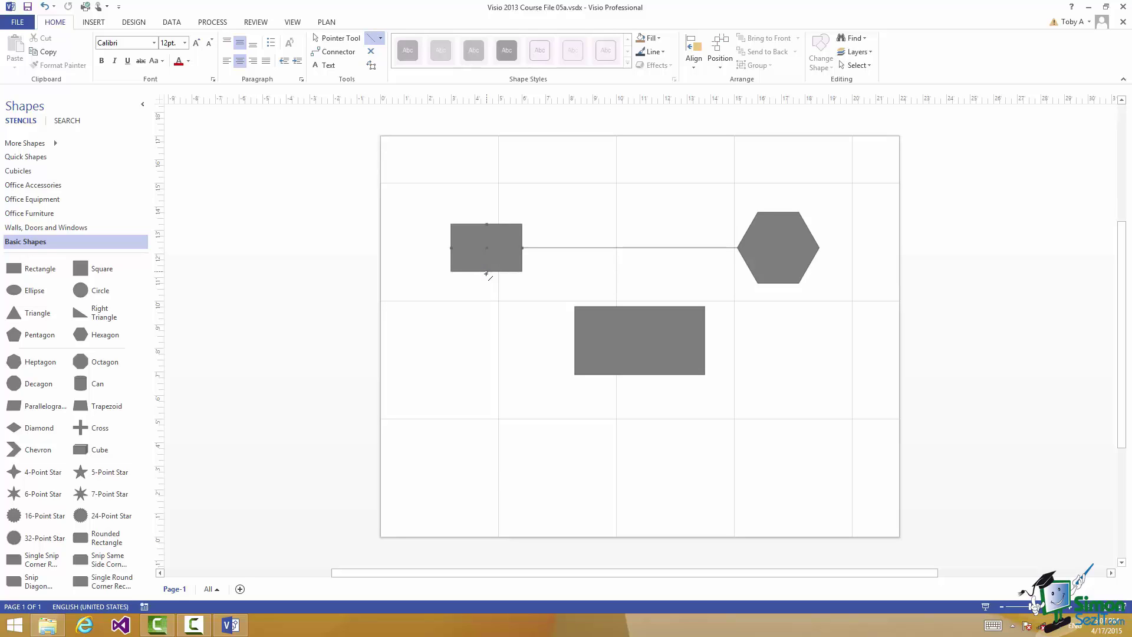
Step: Draw a line from the upper rectangle's bottom point, gluing its end to the lower rectangle's outline
drag(487, 272, 640, 307)
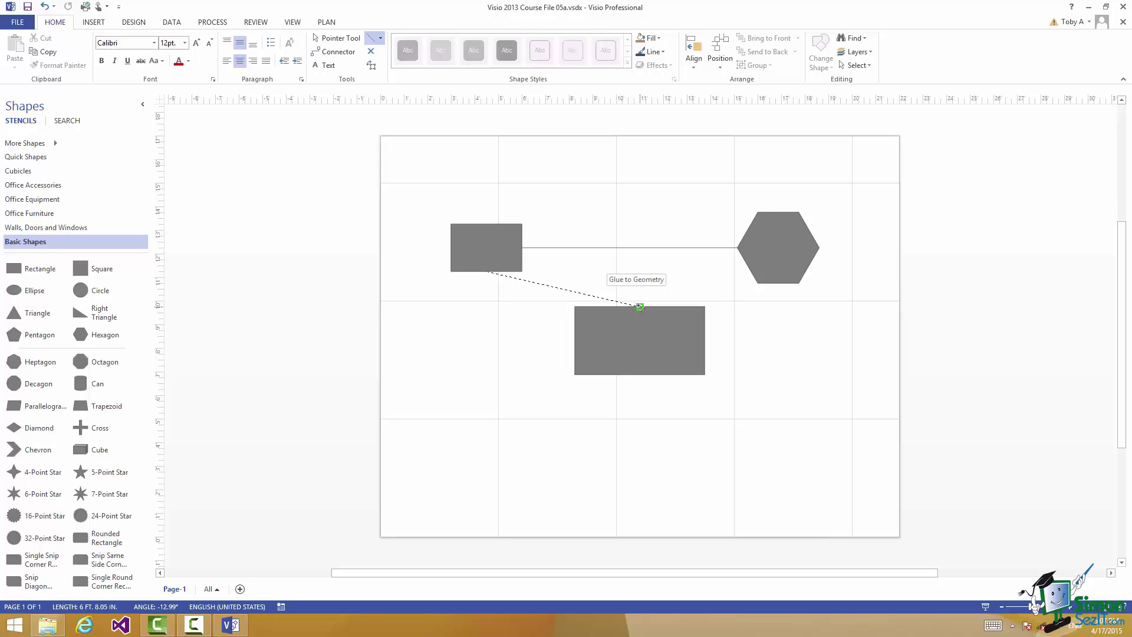
drag(640, 307, 640, 306)
drag(639, 307, 622, 324)
drag(622, 324, 622, 324)
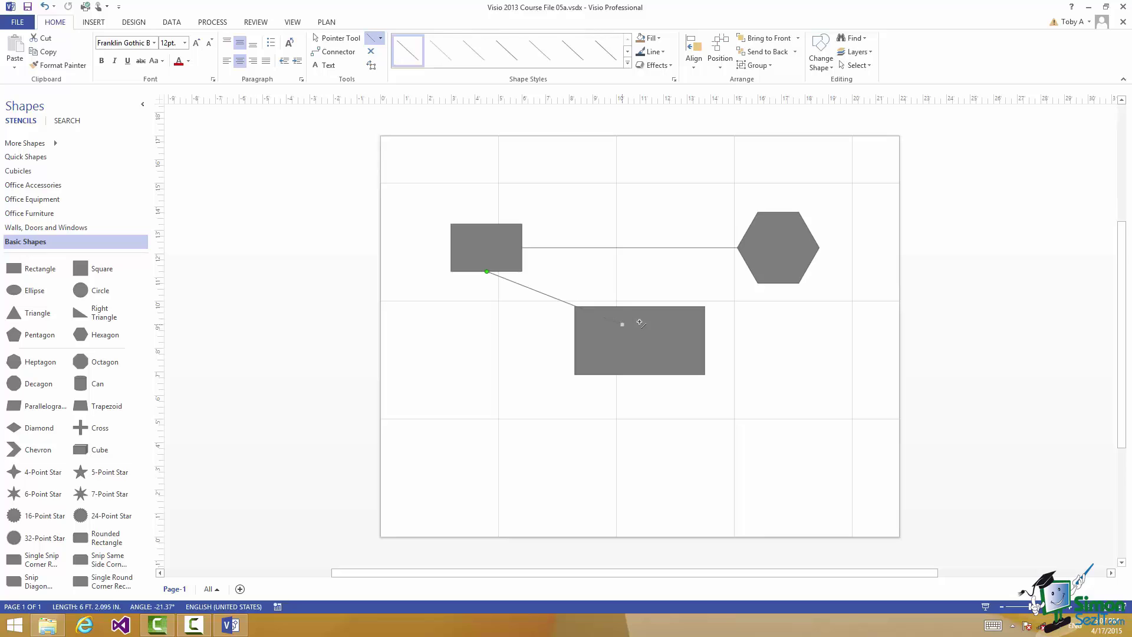
Step: Shift the lower rectangle right, move the hexagon level with the square, and delete the connecting line
click(333, 39)
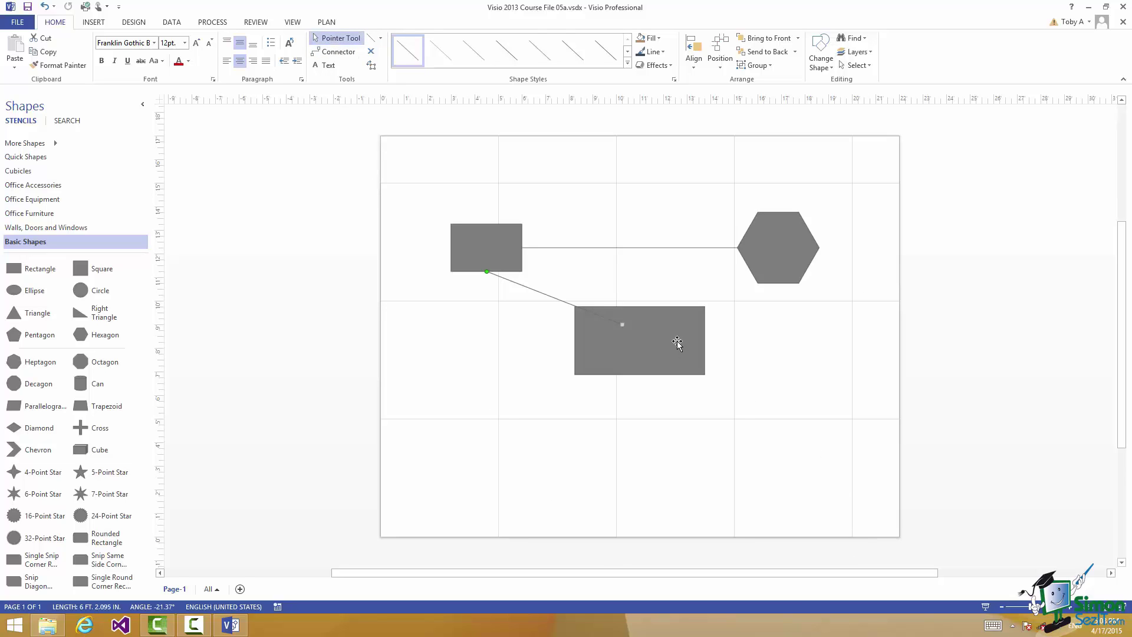
drag(677, 344, 817, 381)
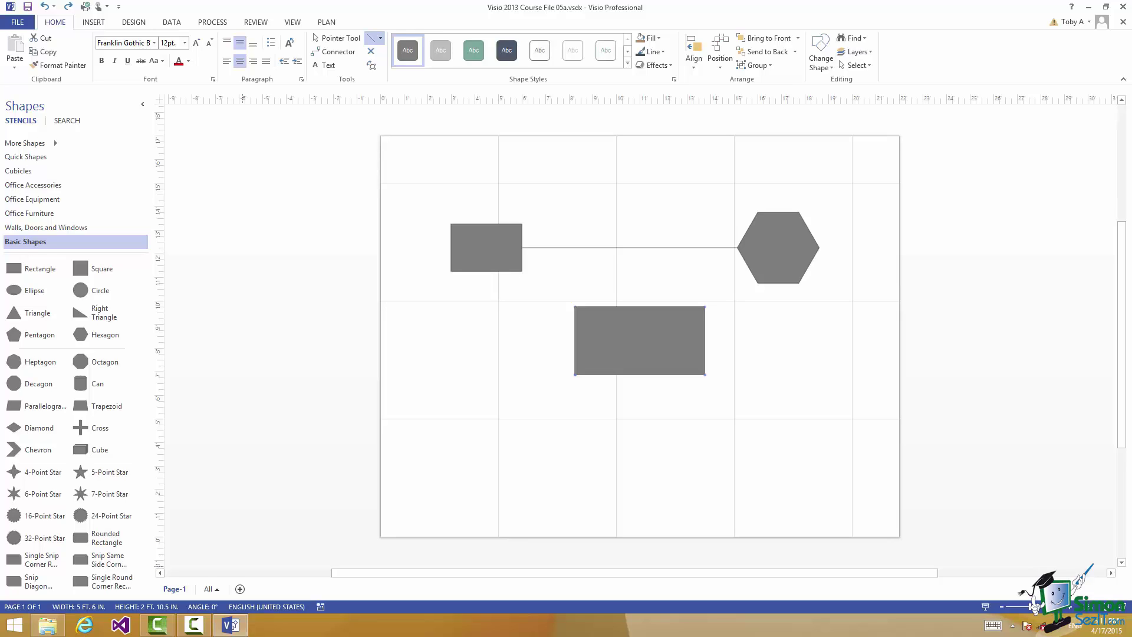
key(ctrl+1)
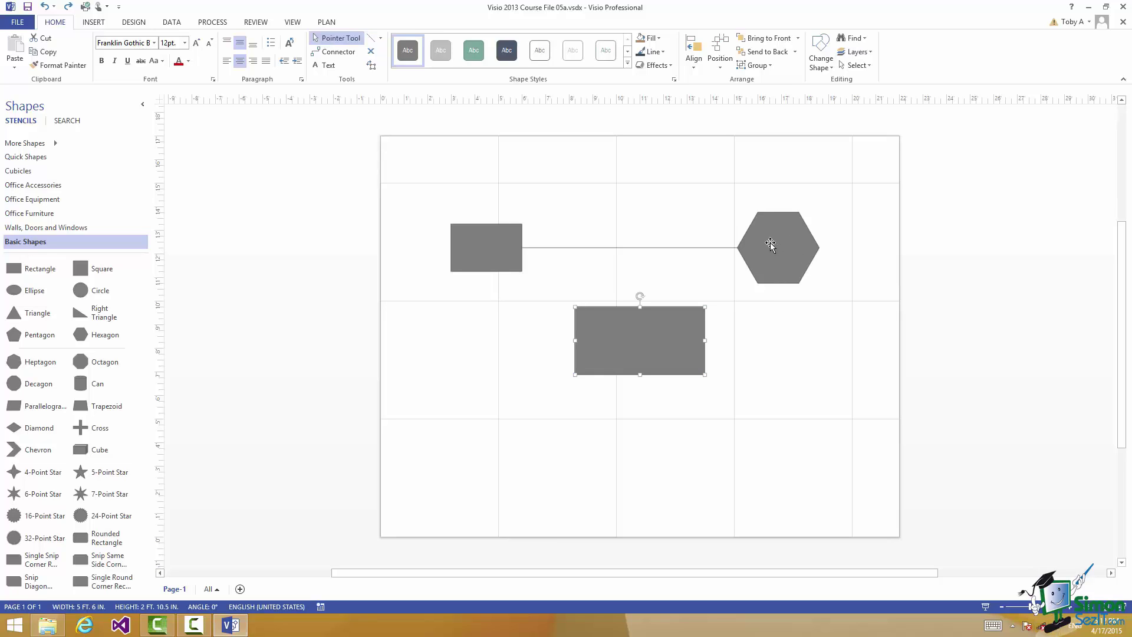
drag(773, 243, 812, 424)
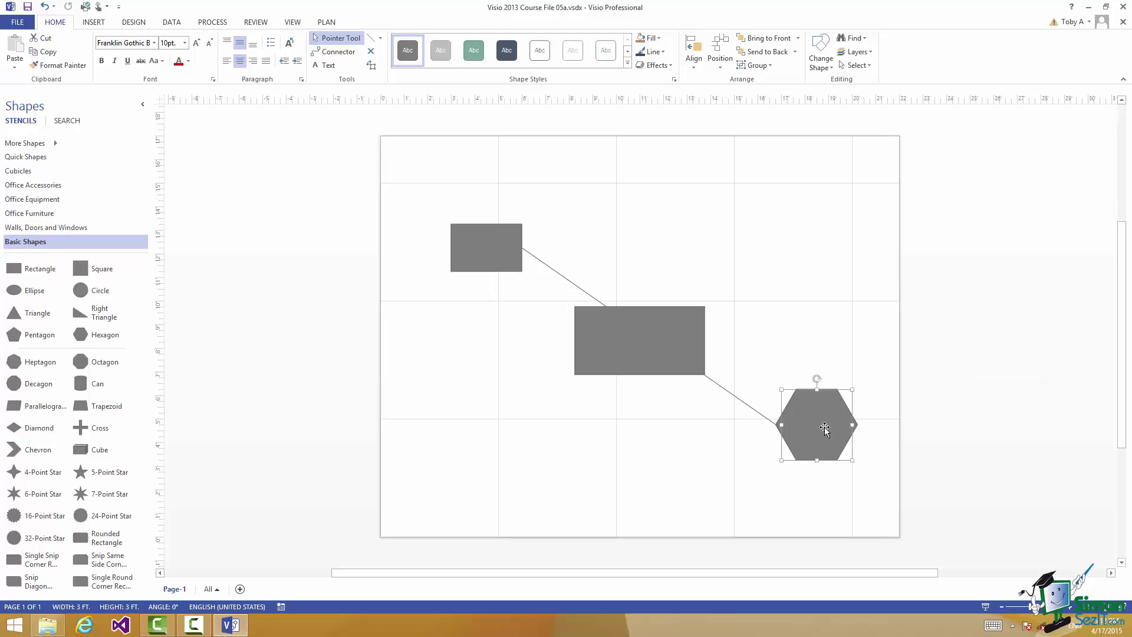
drag(817, 429, 798, 257)
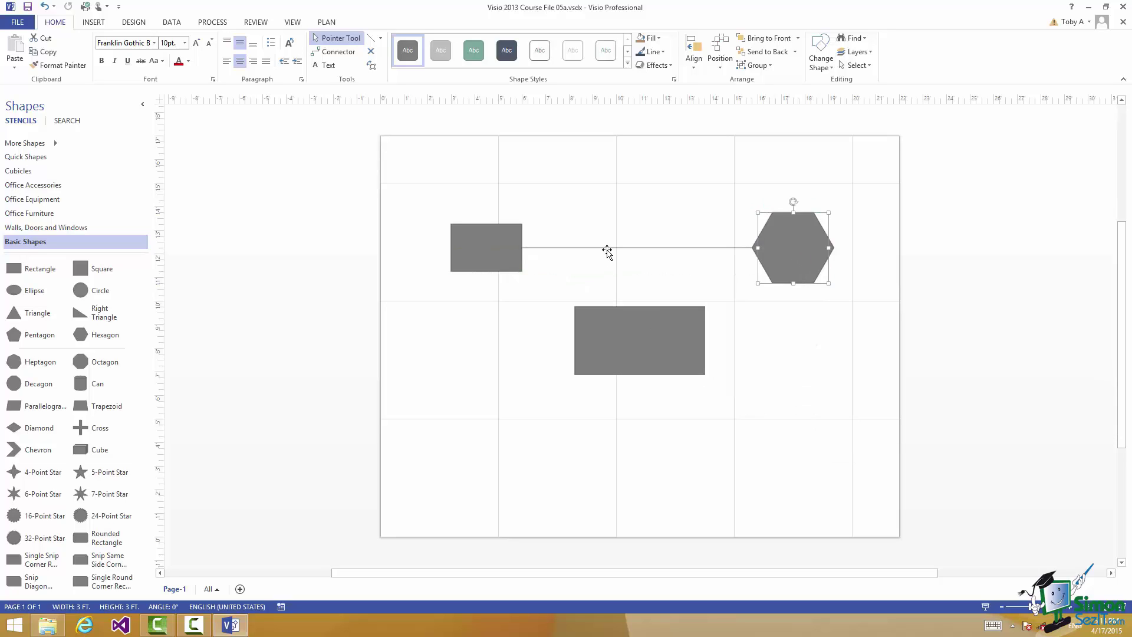
click(607, 248)
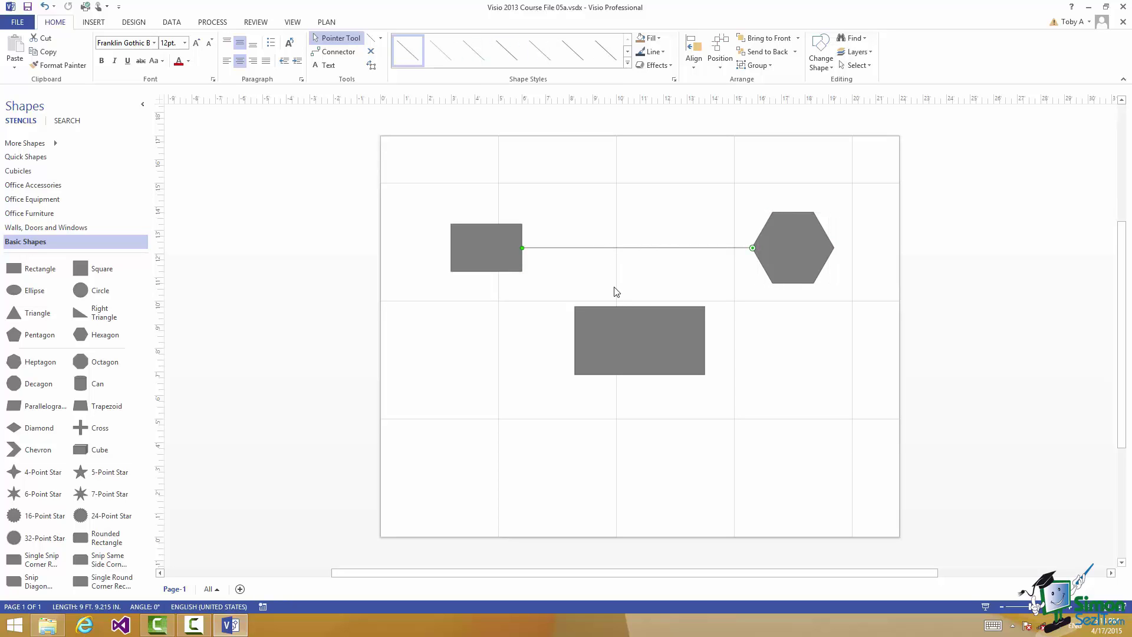
key(Delete)
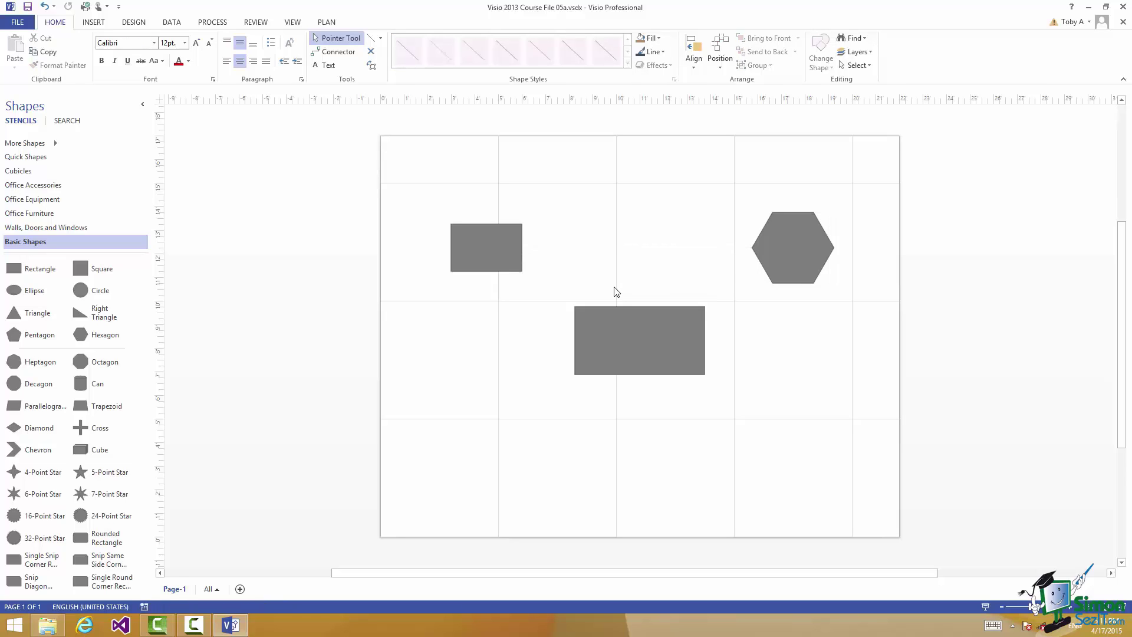
Step: Draw a freeform curve from the square's right side to the hexagon's top-left corner
click(381, 39)
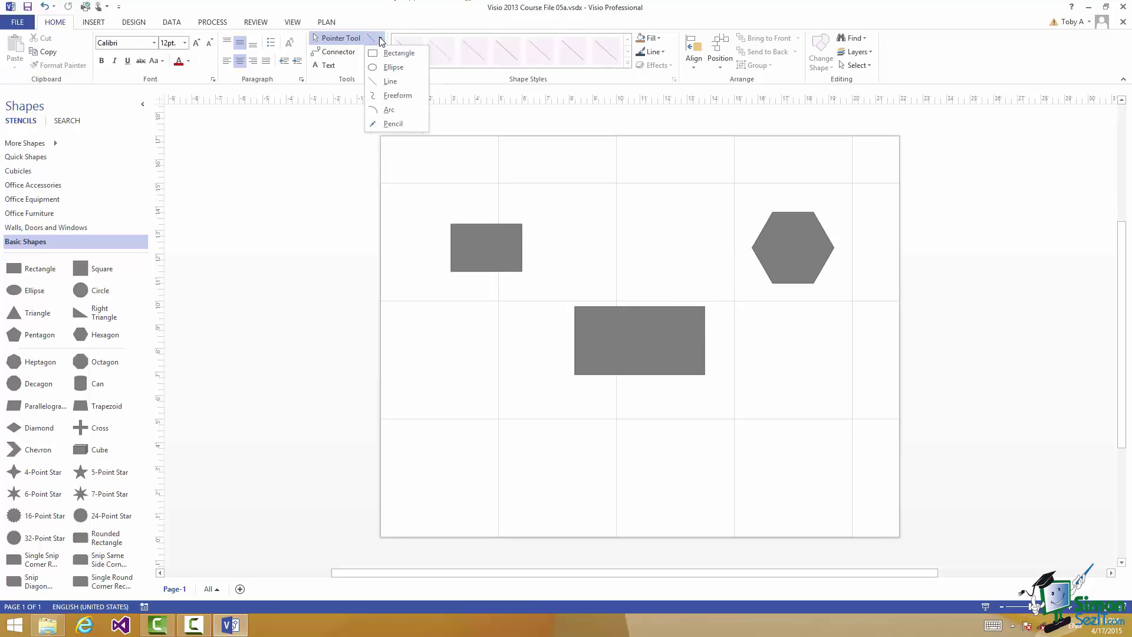
click(392, 96)
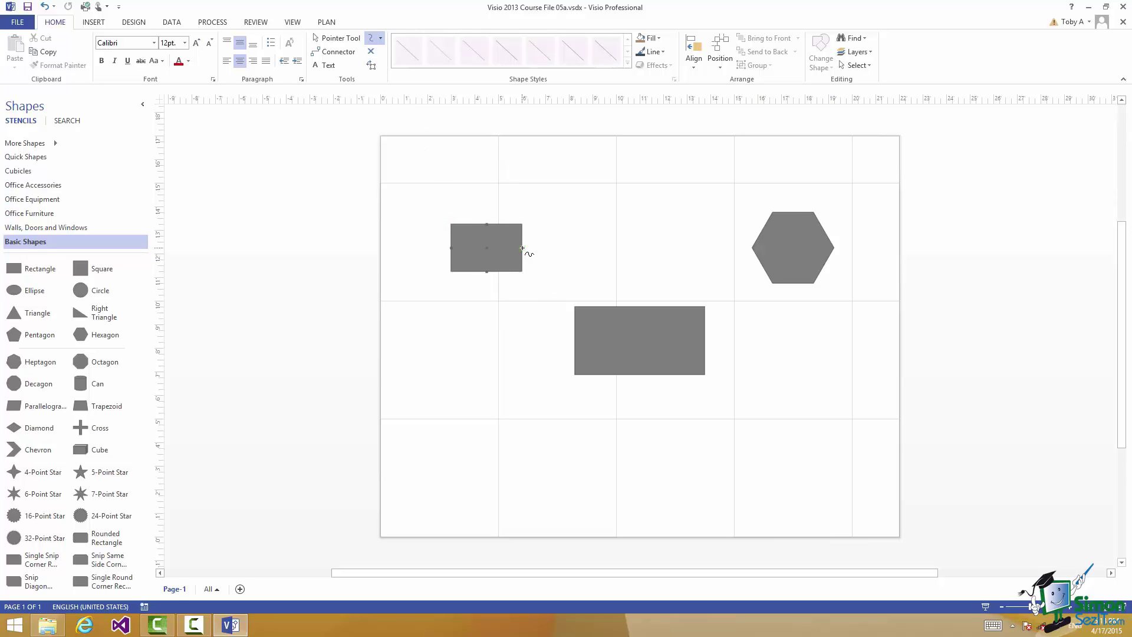
mouse_move(522, 248)
mouse_down()
mouse_move(599, 232)
mouse_move(654, 203)
mouse_up()
mouse_move(726, 184)
mouse_down()
mouse_move(758, 191)
mouse_move(773, 212)
mouse_up()
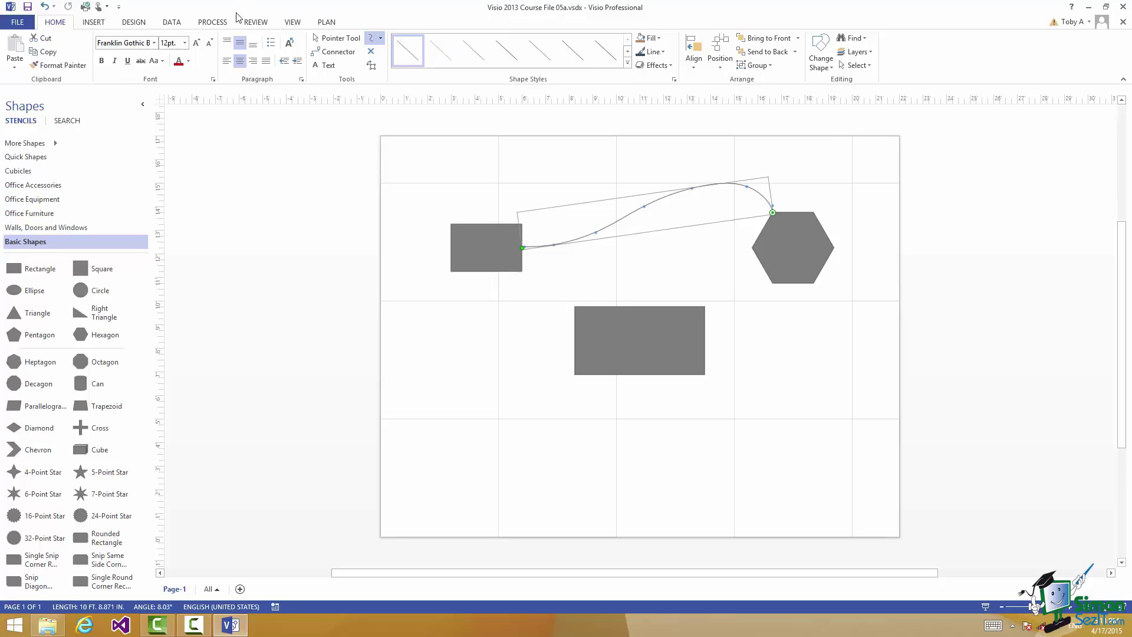
Step: Move the hexagon to the lower right and select the curve to confirm it stayed glued
click(327, 41)
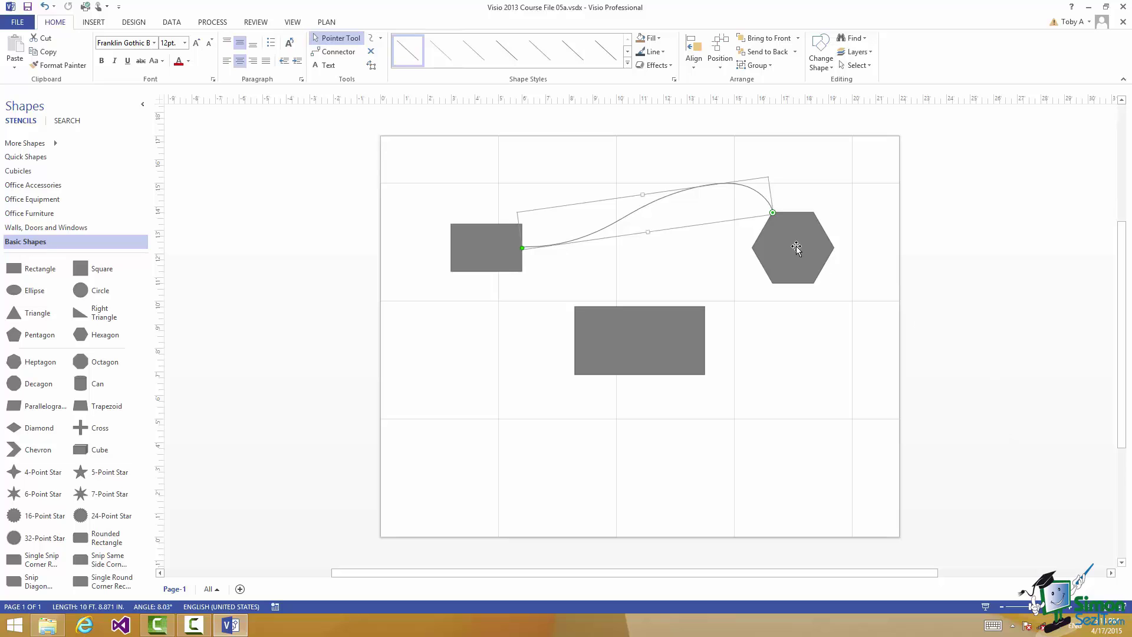
drag(795, 245, 816, 399)
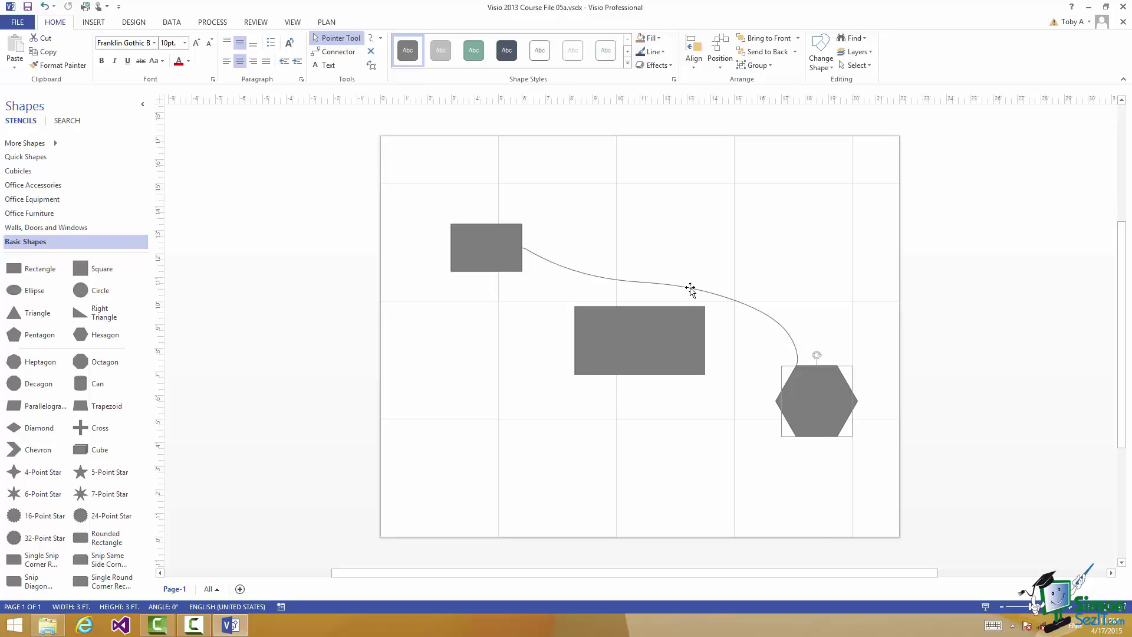
click(690, 289)
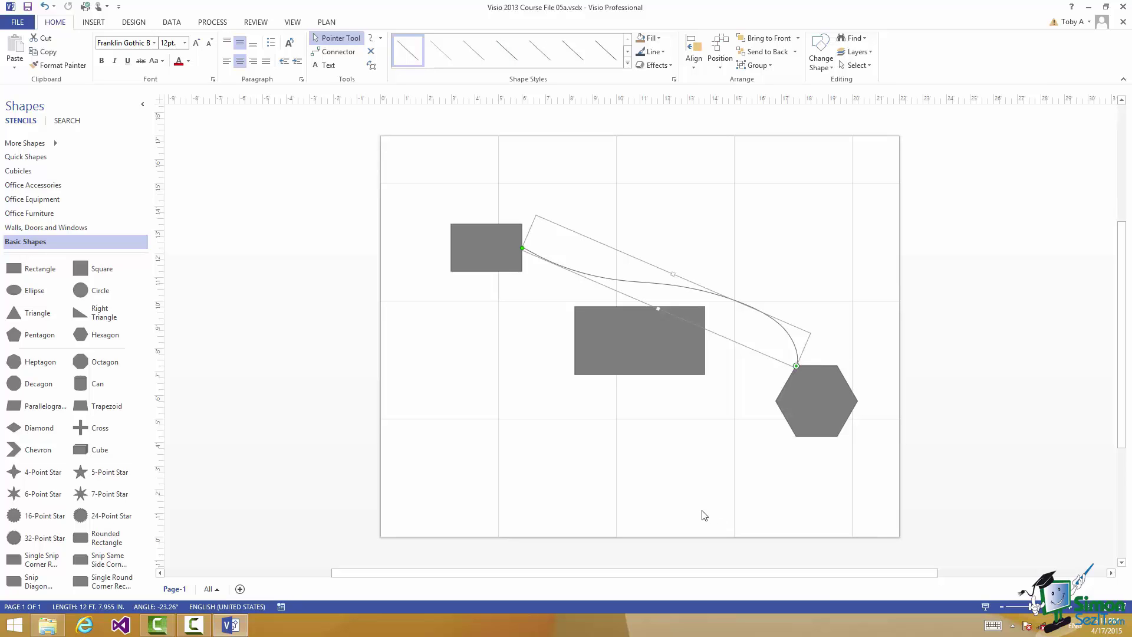
Step: Reshape the freeform curve into a wavy S-shape rising above the centre rectangle
click(382, 38)
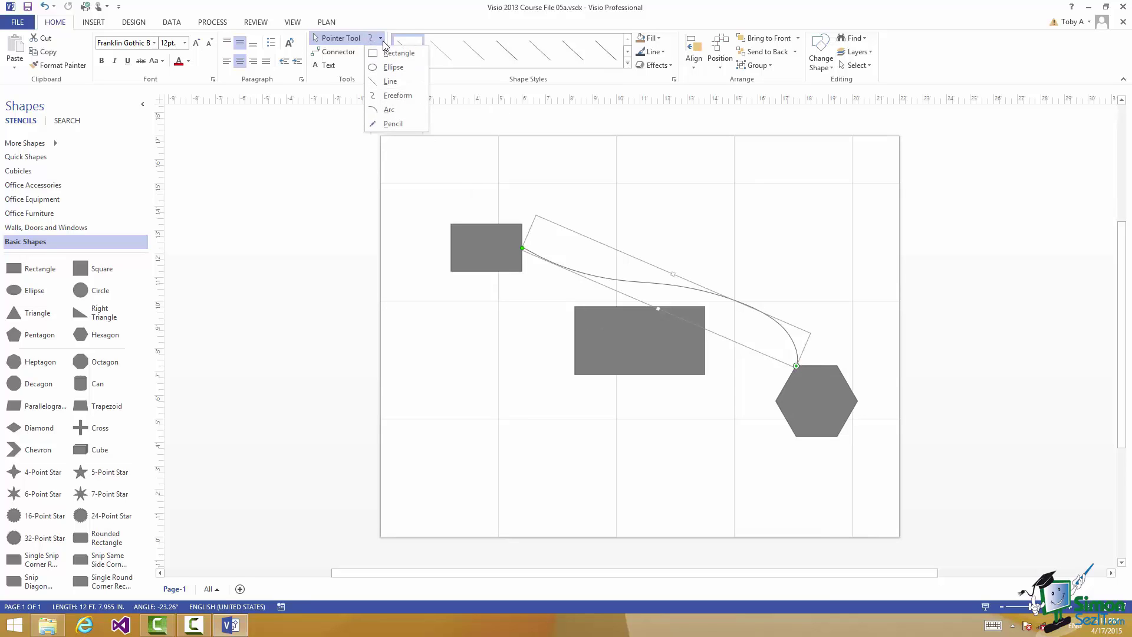
click(390, 96)
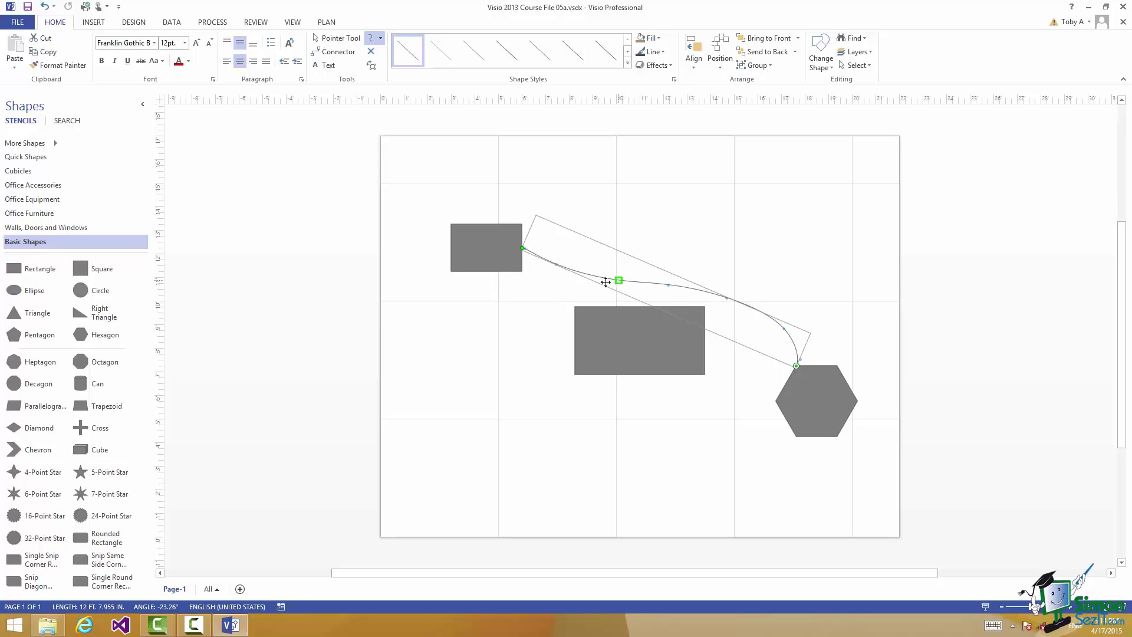
drag(607, 278, 622, 218)
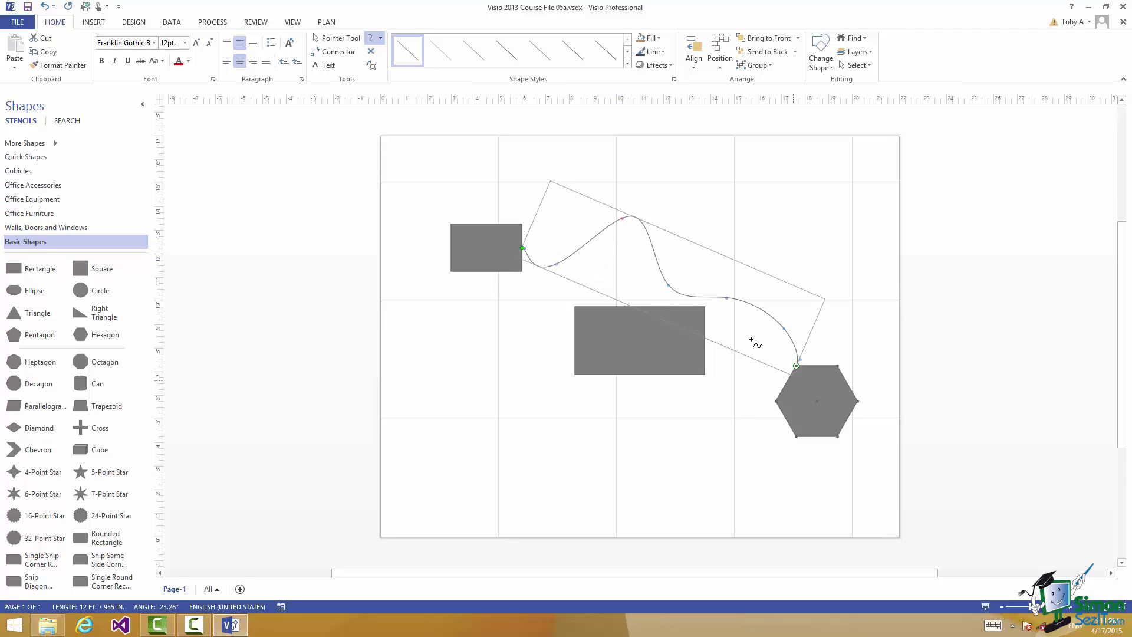
drag(670, 285, 777, 214)
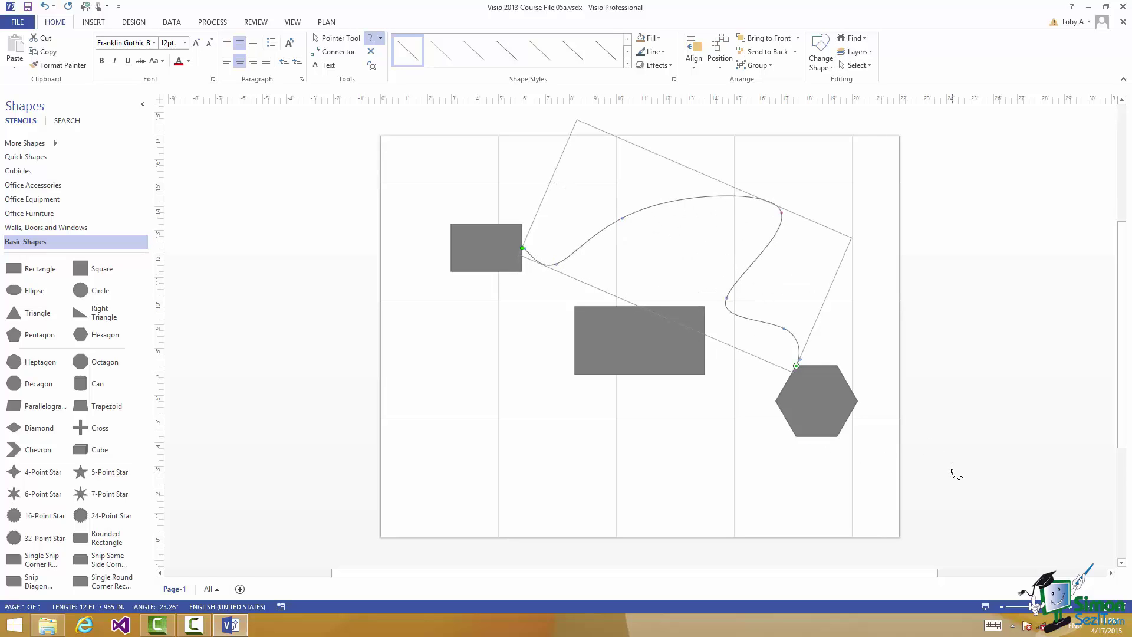
click(339, 38)
click(306, 342)
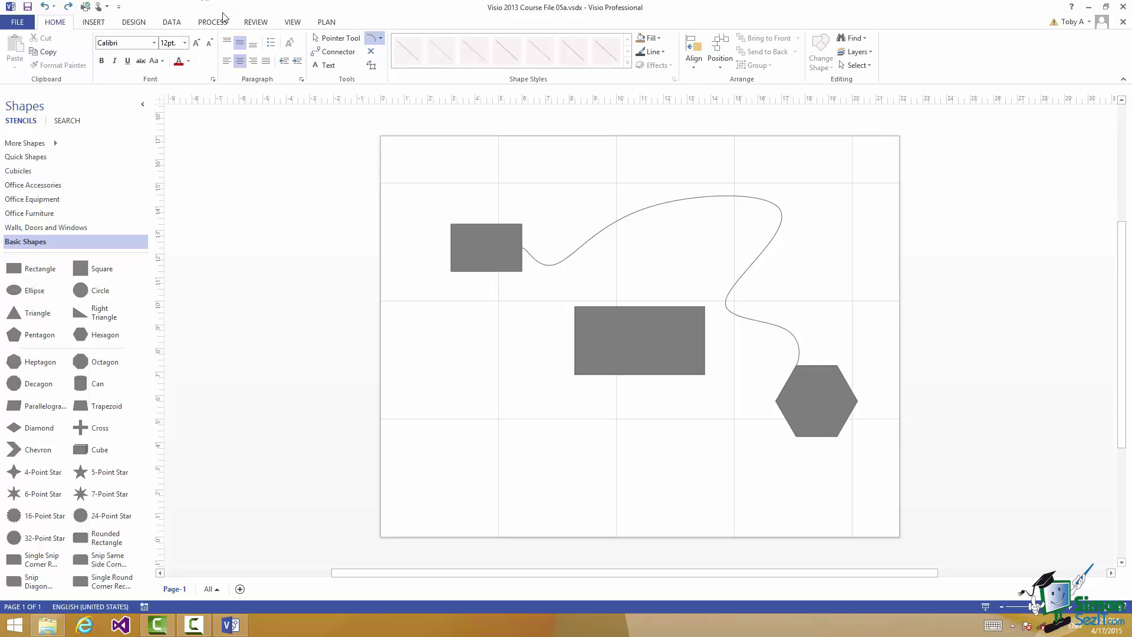
click(324, 39)
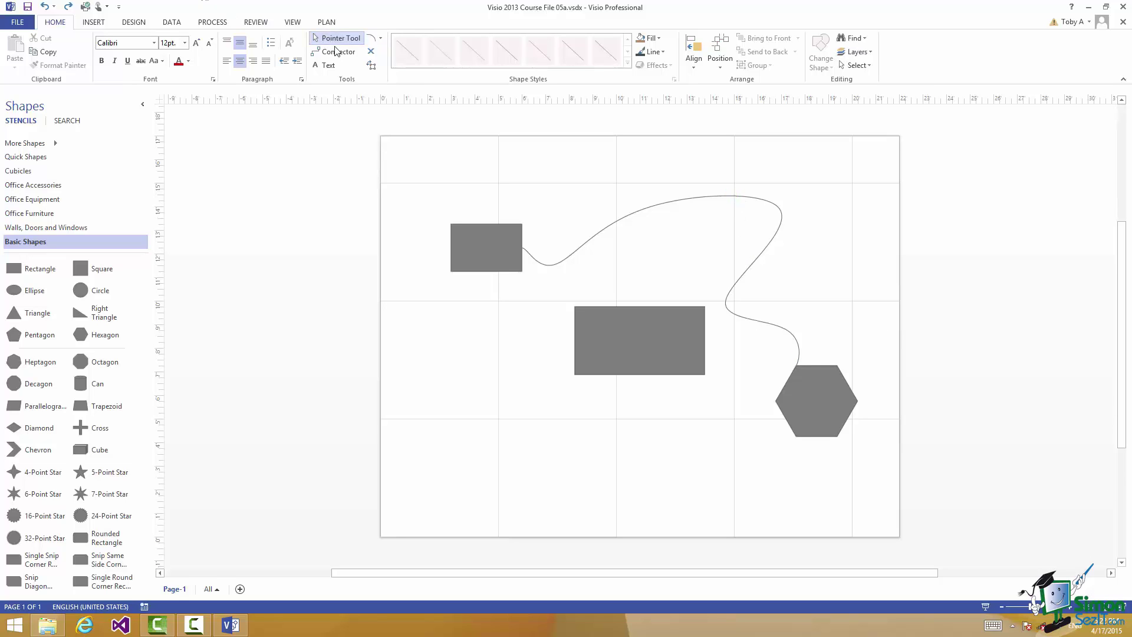
Step: Replace the wavy curve with an elbow connector from the small rectangle's right side to the hexagon's top
click(708, 198)
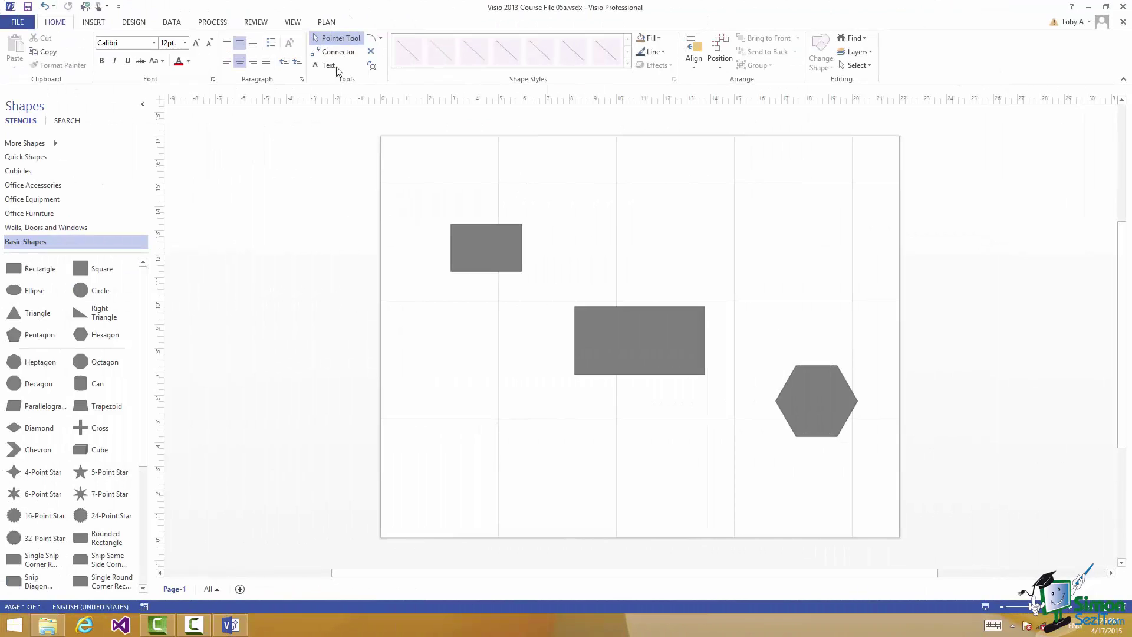
click(333, 53)
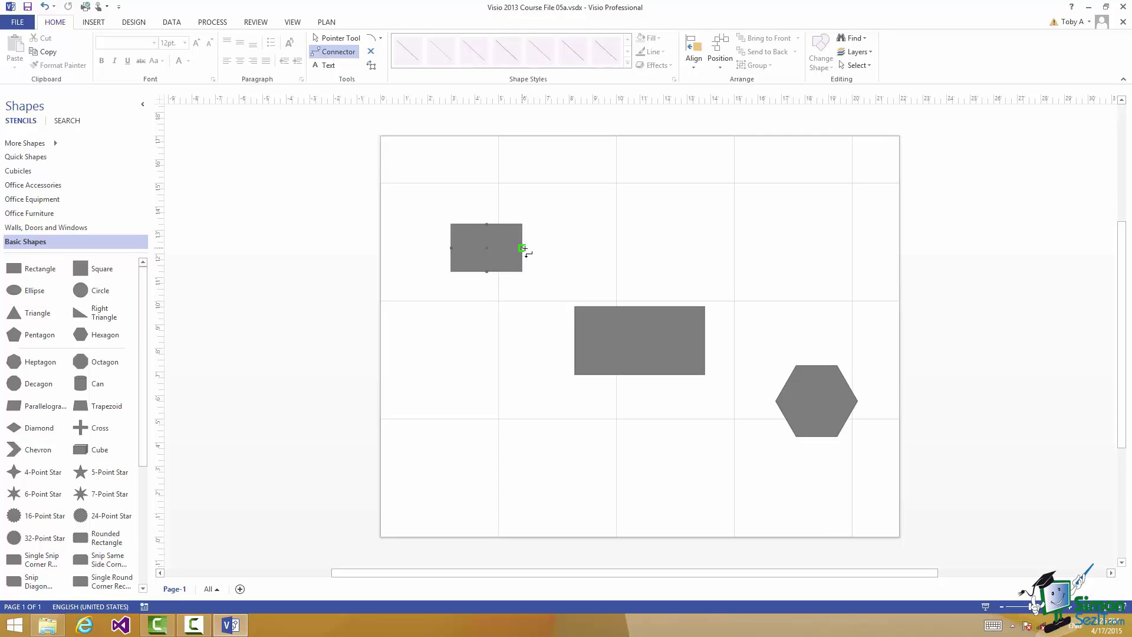
drag(525, 248, 667, 265)
drag(795, 328, 838, 366)
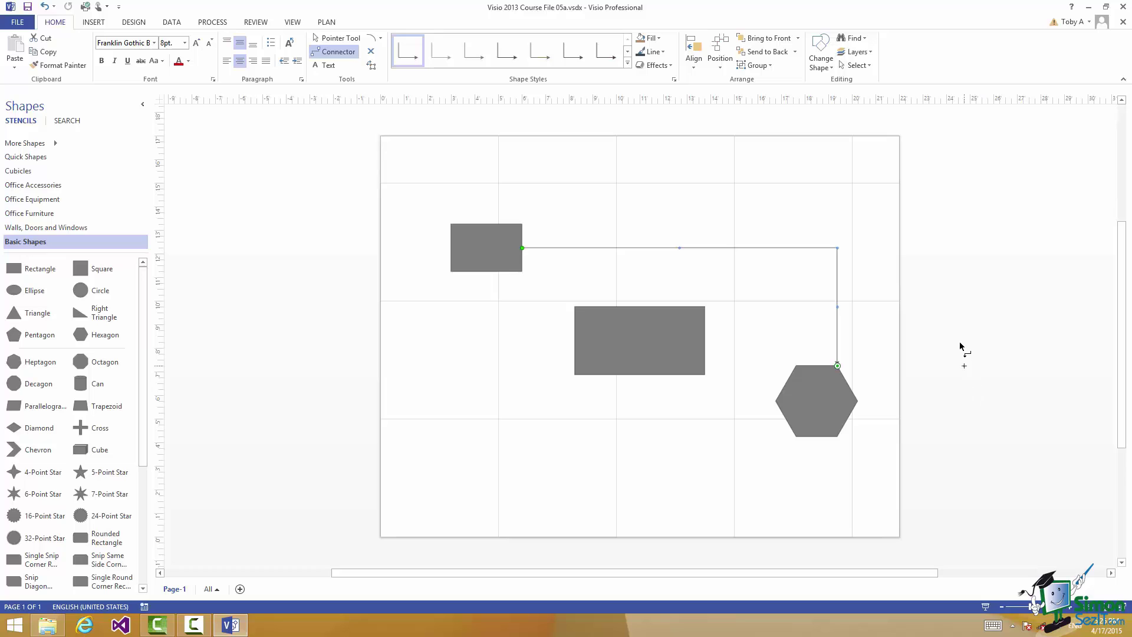
Step: Undo the connector and redraw it from the small rectangle's right point to the hexagon's left corner
click(44, 6)
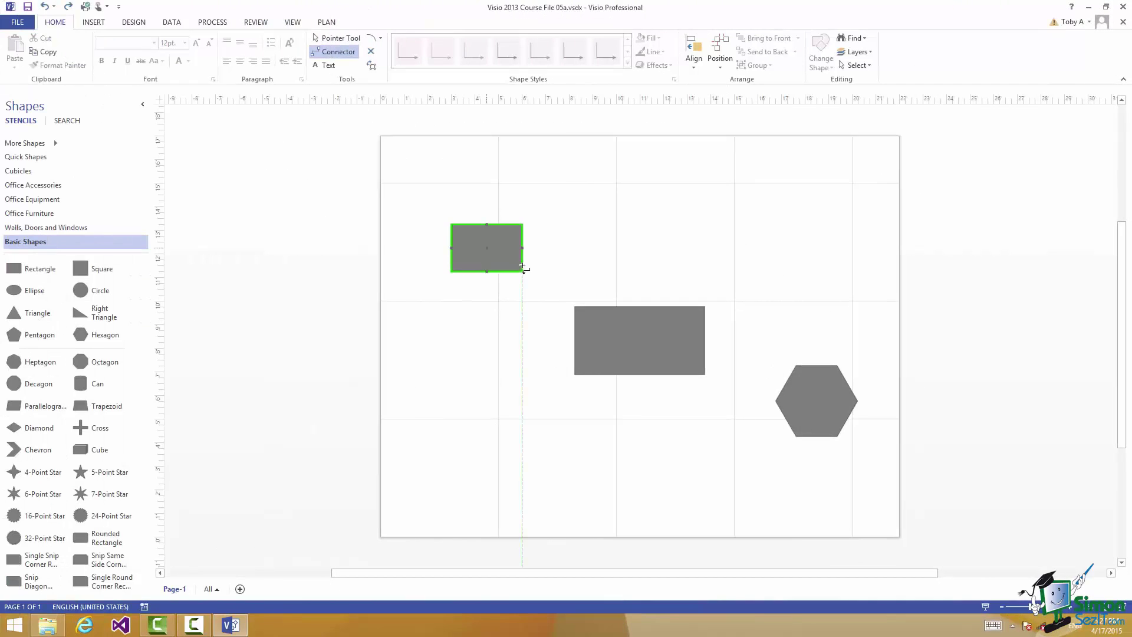
drag(522, 248, 776, 401)
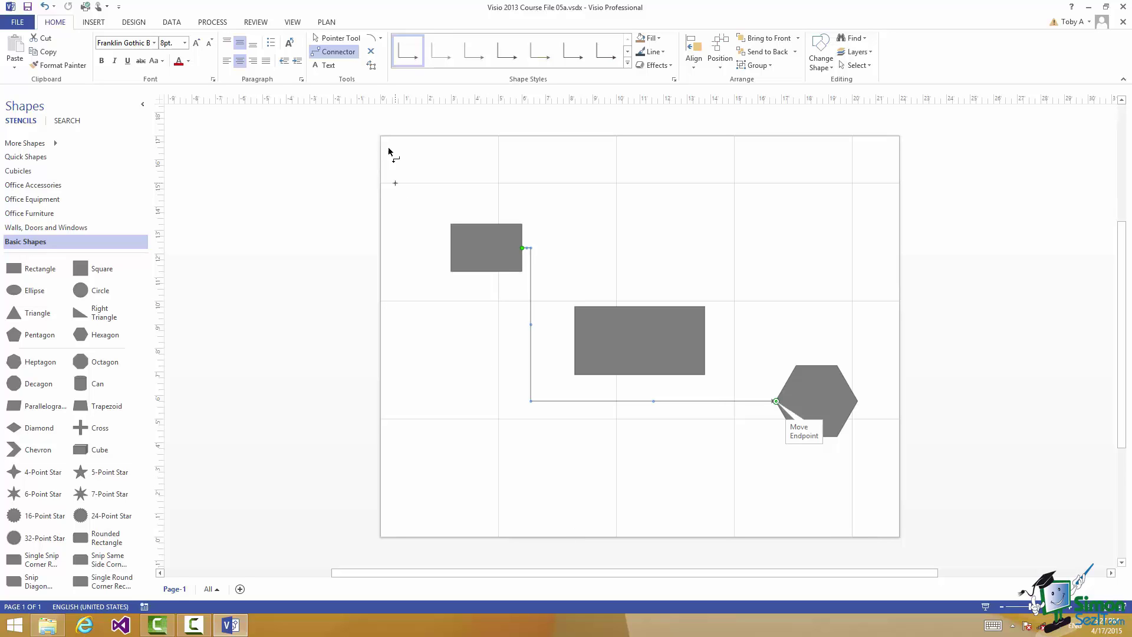
Step: Move the centre rectangle further down so the connector reroutes into the hexagon's left side
click(347, 41)
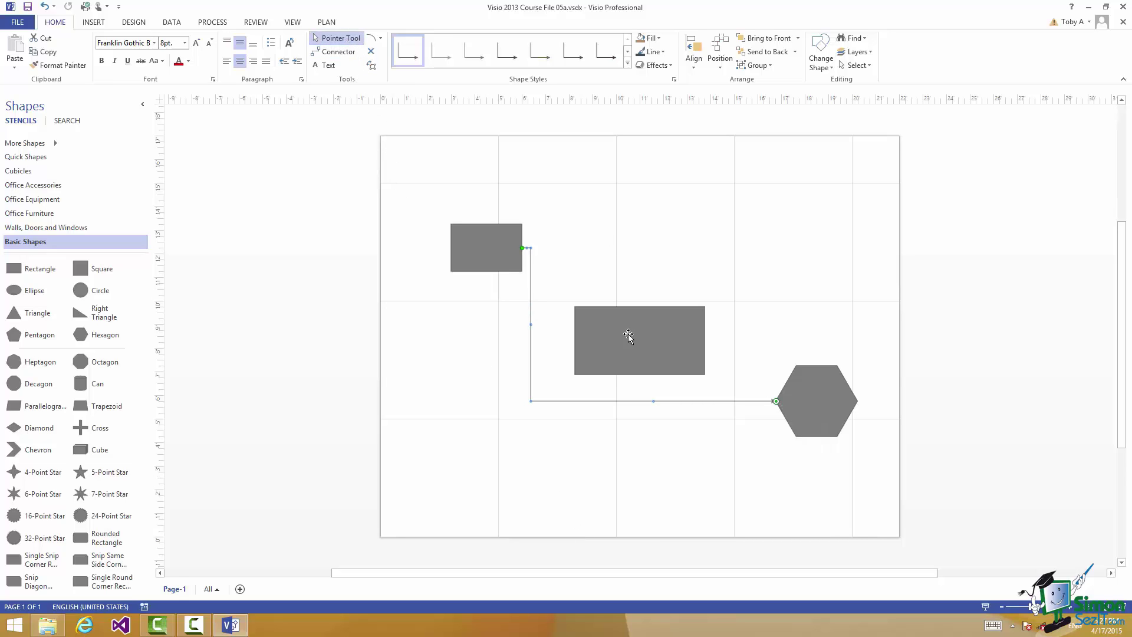
drag(620, 325, 617, 397)
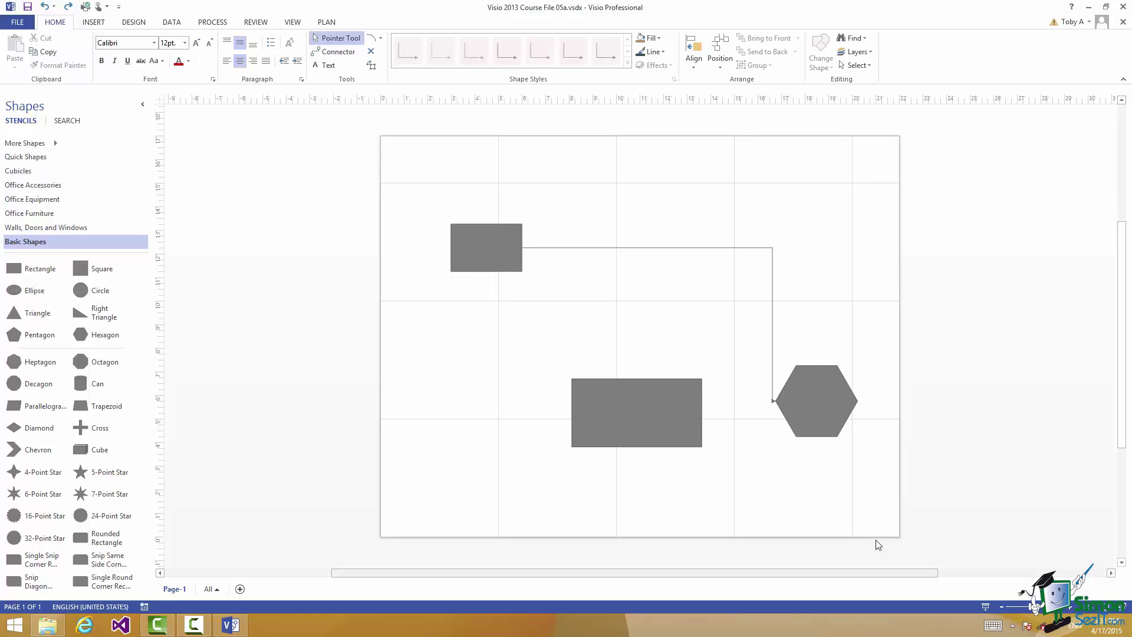
click(726, 248)
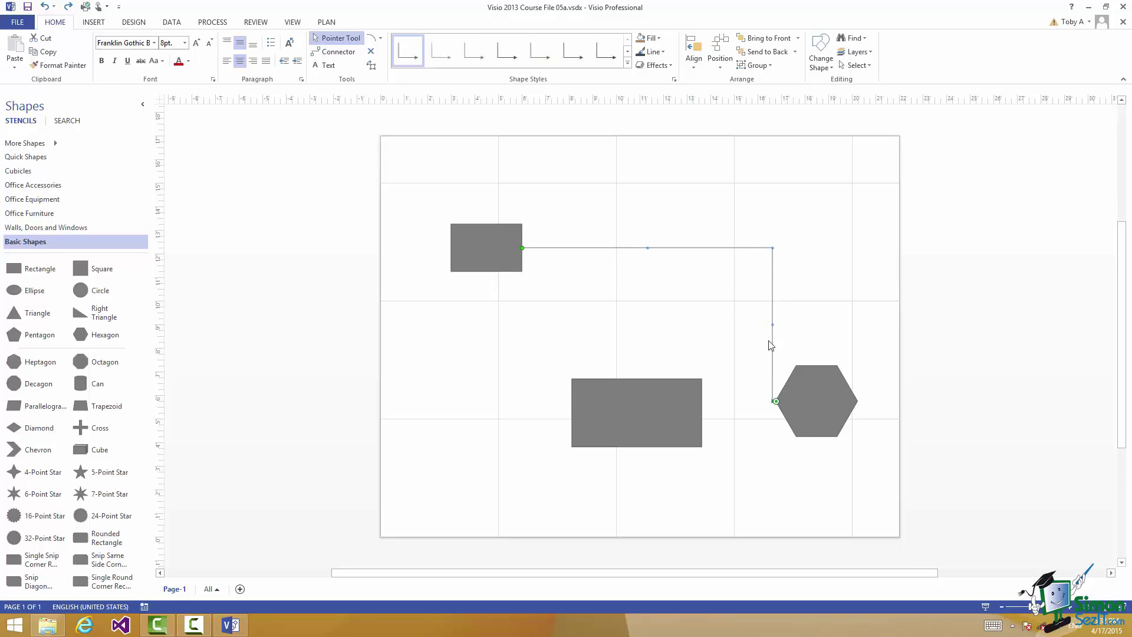
drag(773, 324, 728, 324)
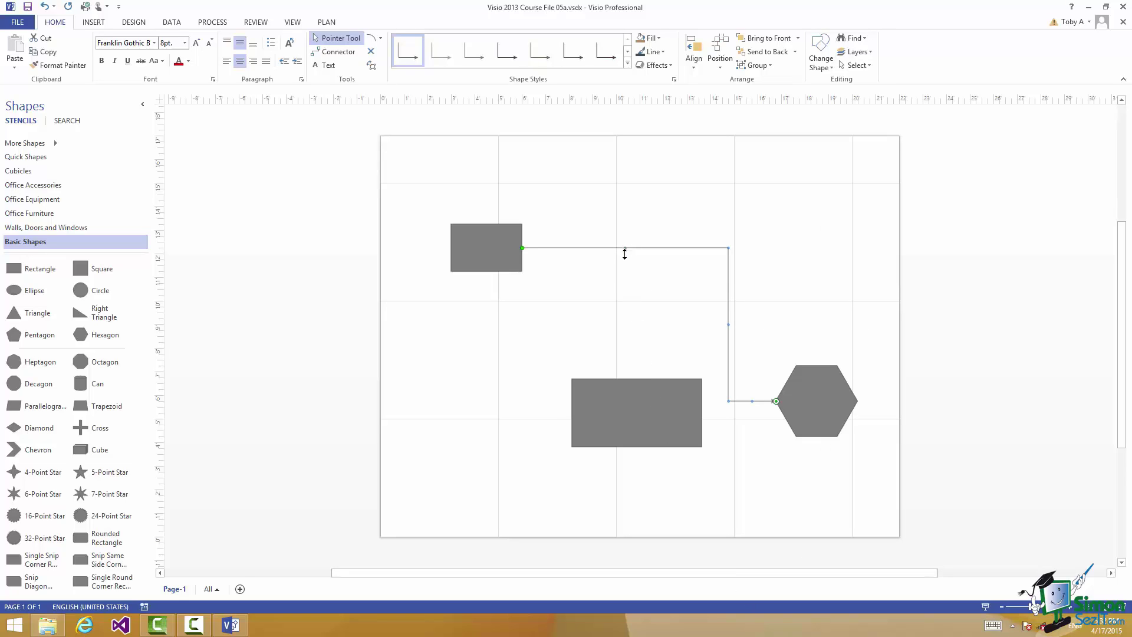
drag(626, 254, 624, 477)
drag(576, 362, 539, 362)
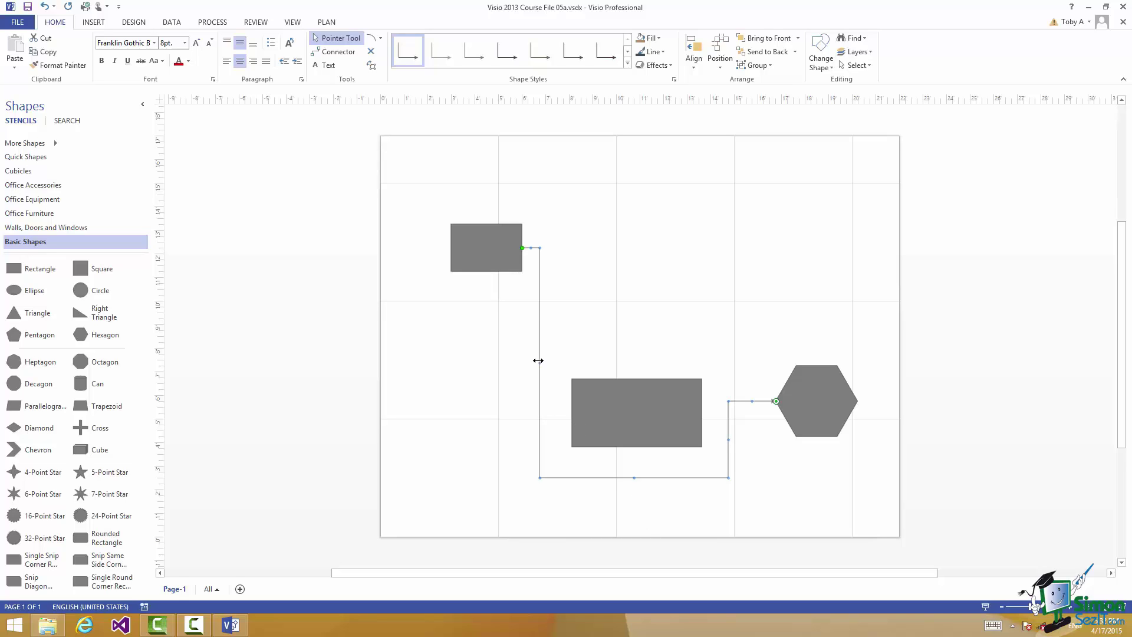
right_click(540, 365)
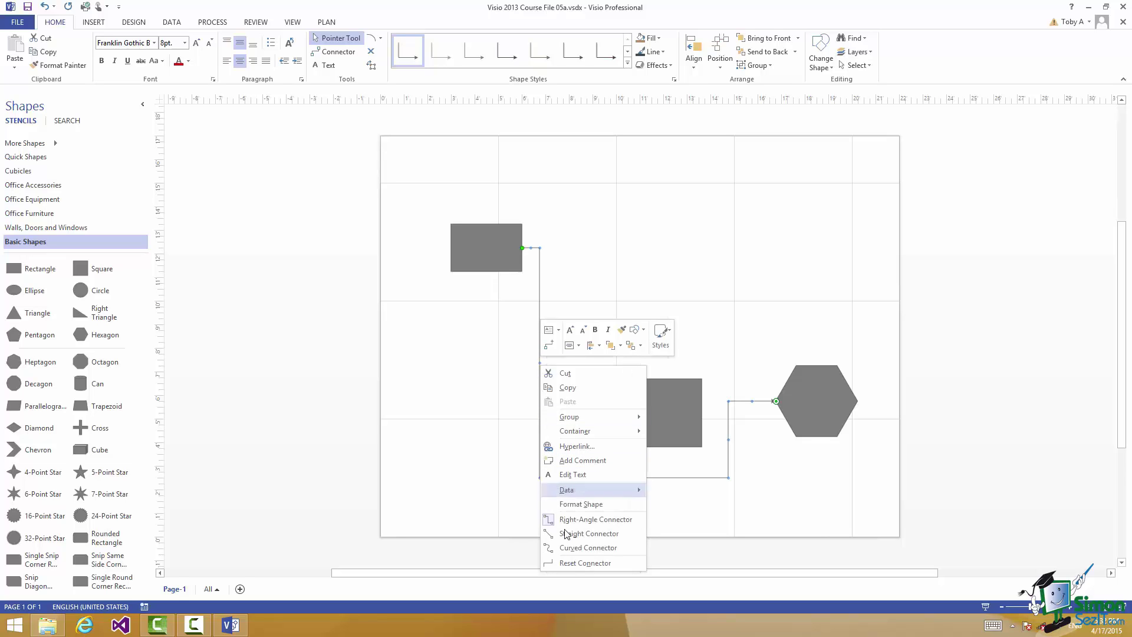
click(572, 562)
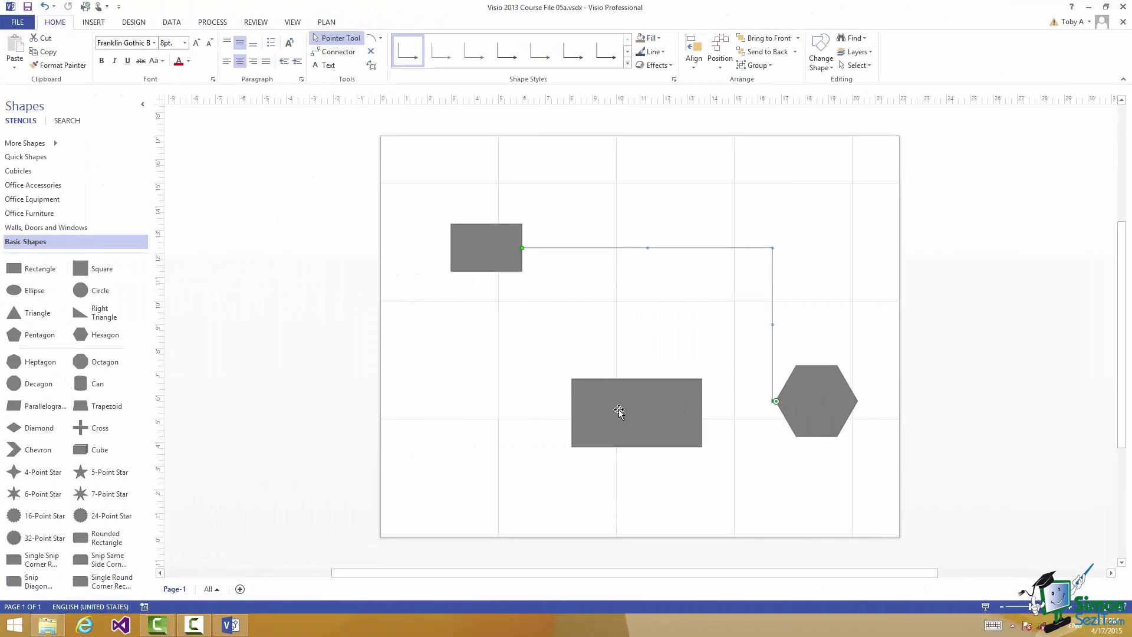
Step: Delete the centre rectangle and the connector, then move the hexagon up beside the small rectangle
click(619, 411)
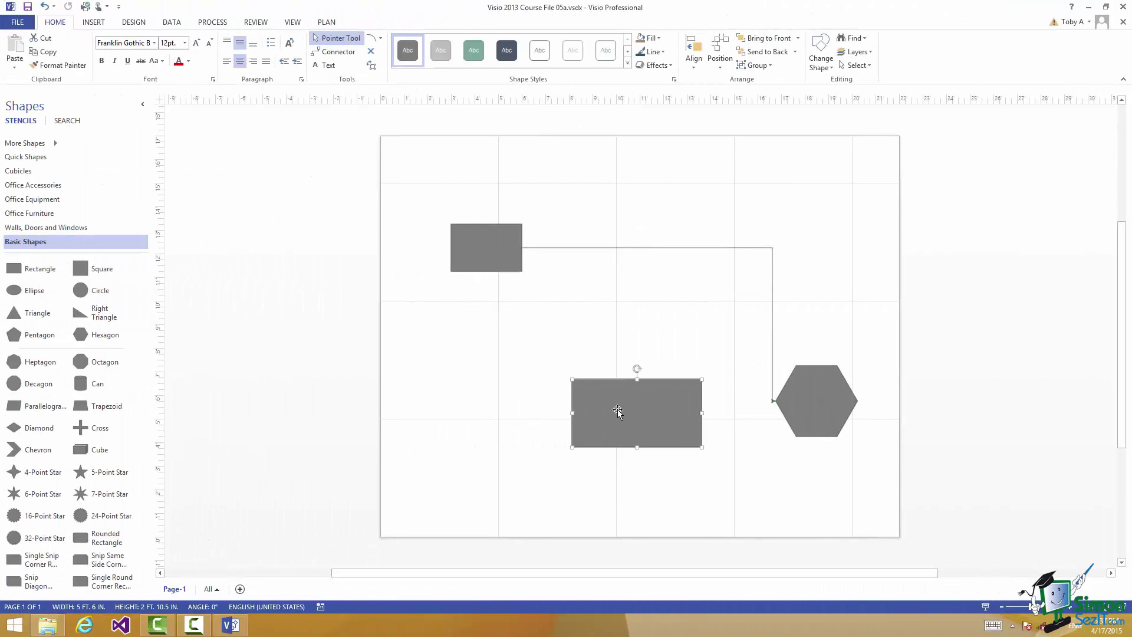
key(Delete)
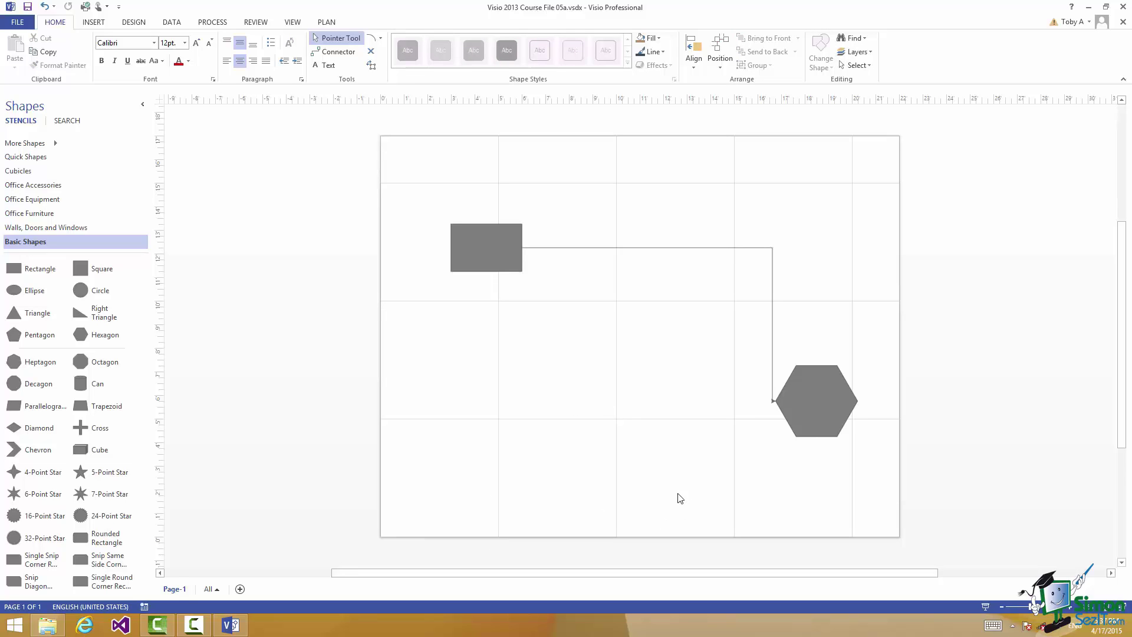
click(656, 248)
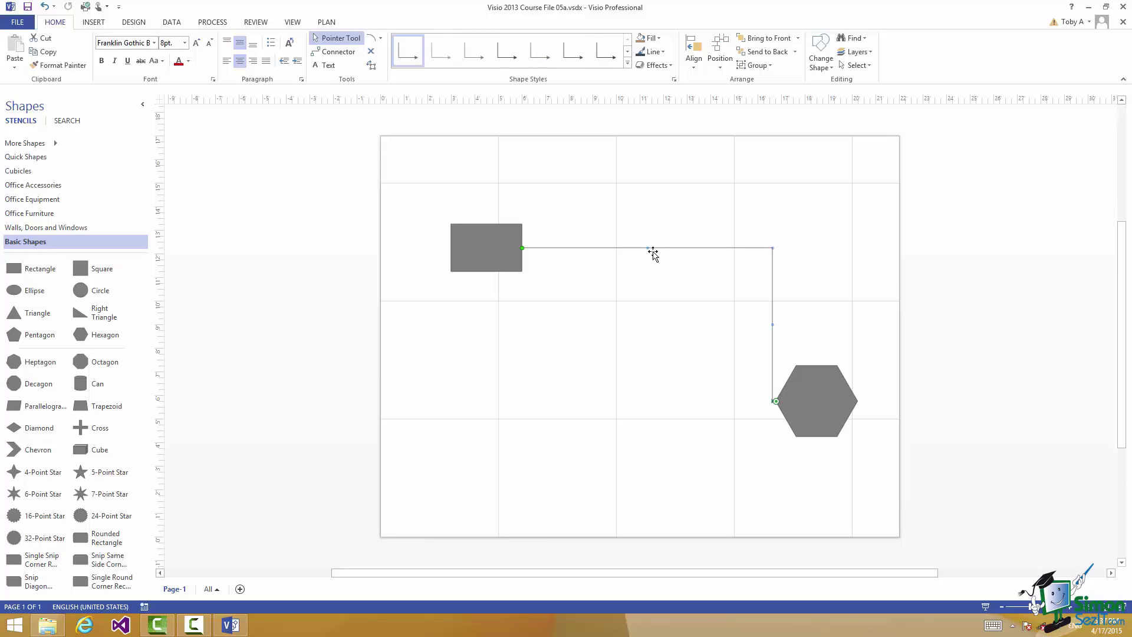
key(Delete)
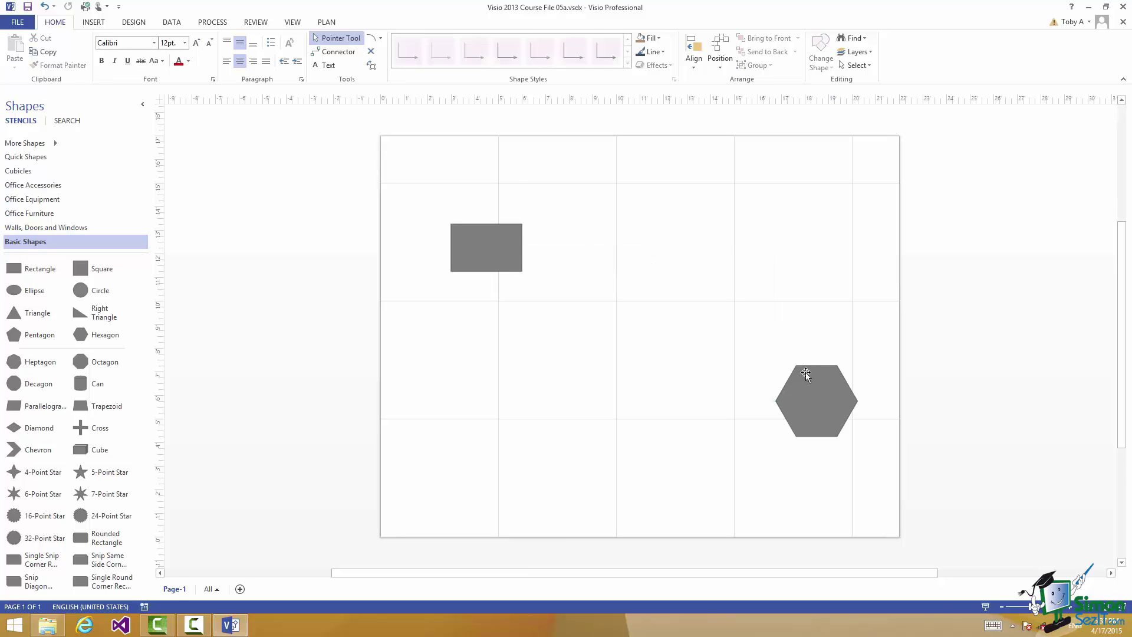
drag(809, 406, 673, 252)
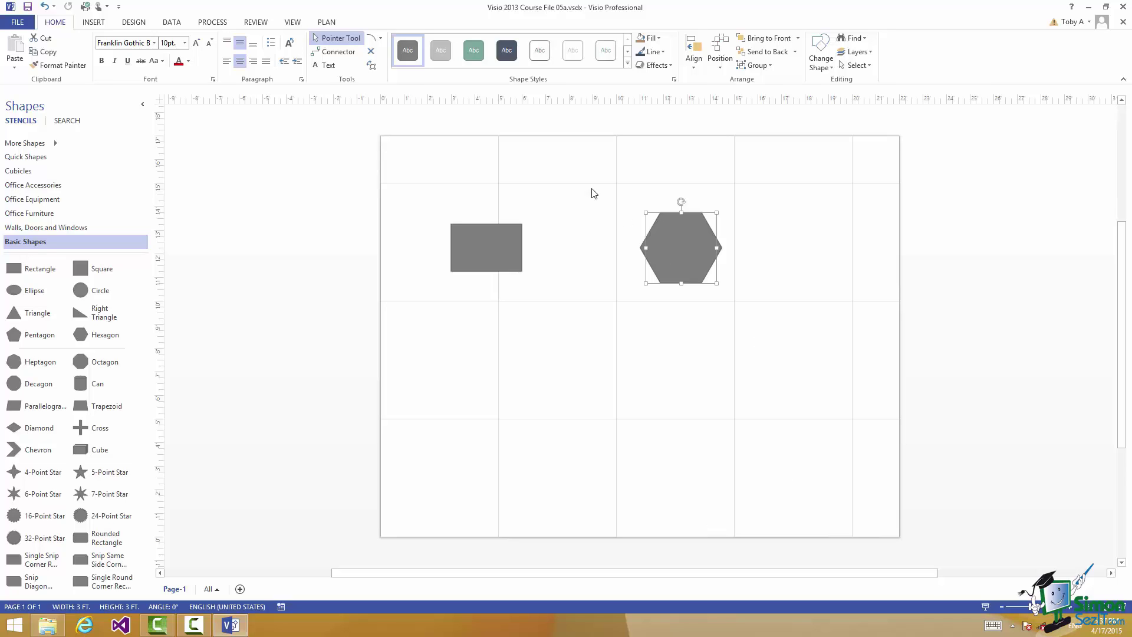
Step: Draw a straight connector from the small rectangle's right point to the hexagon's left point
click(335, 51)
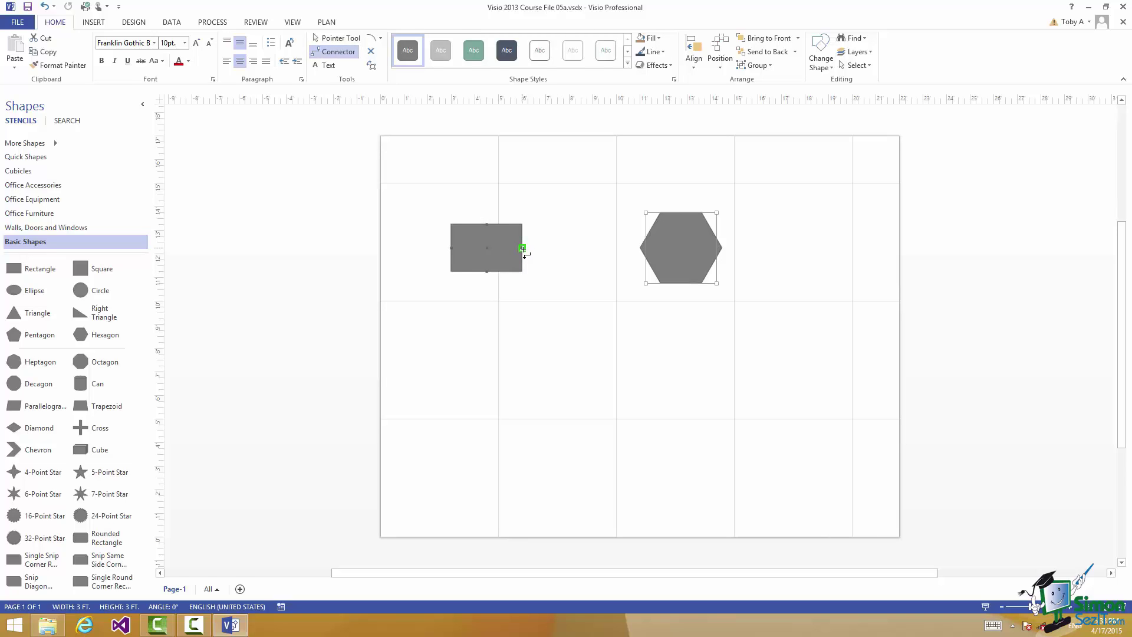
drag(523, 248, 641, 247)
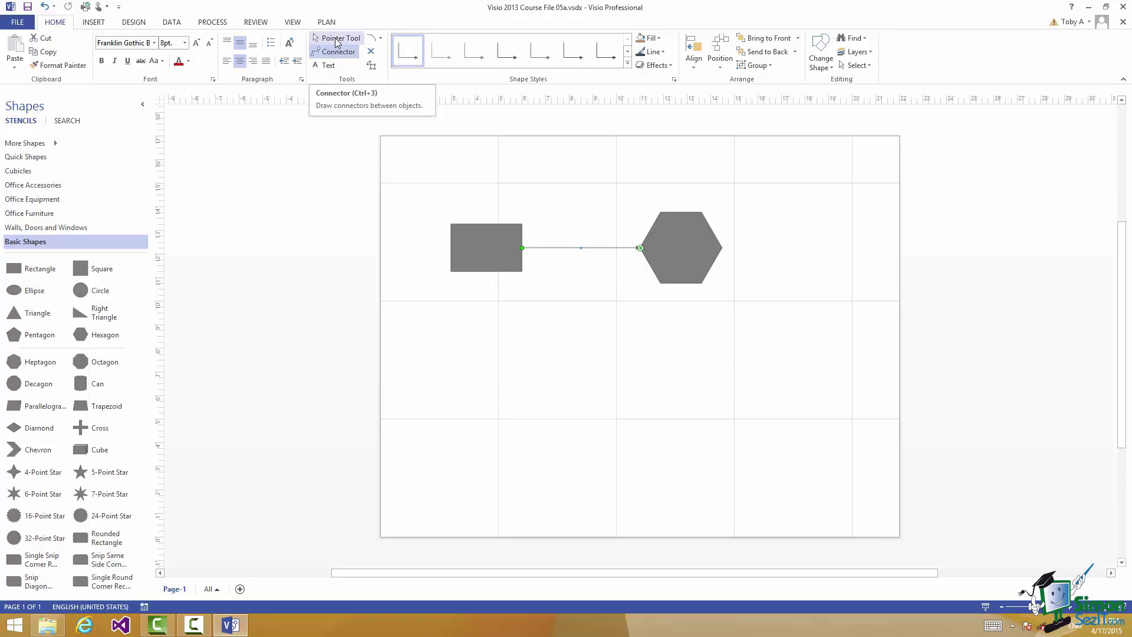
Step: Drag the rectangle right of the hexagon and back to test the connector, then delete the connector
click(339, 38)
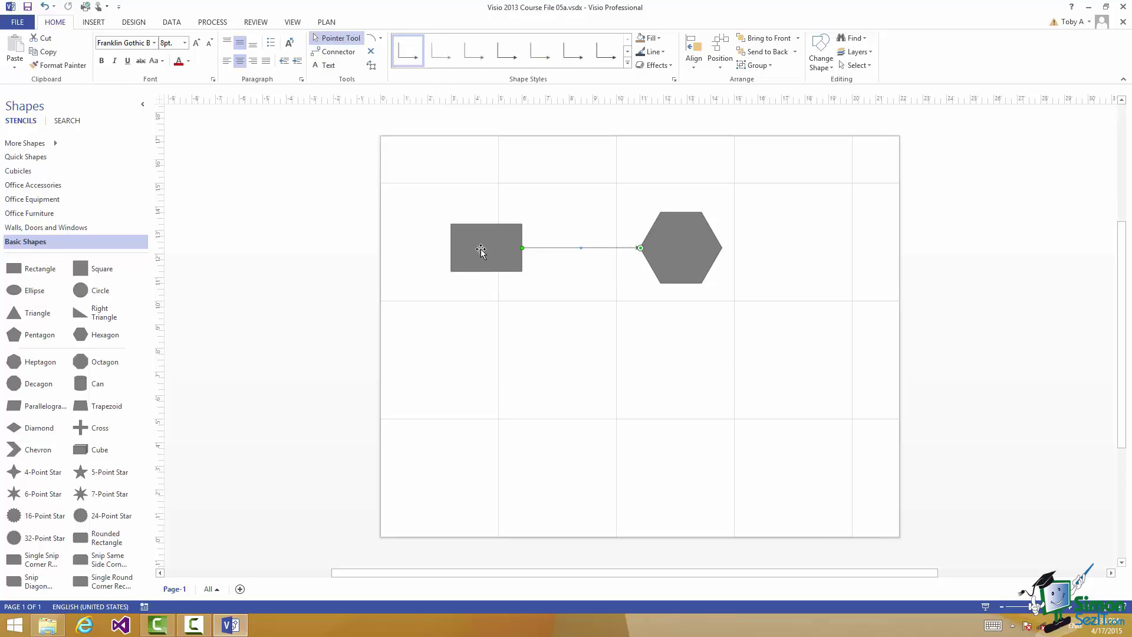
drag(480, 247, 816, 261)
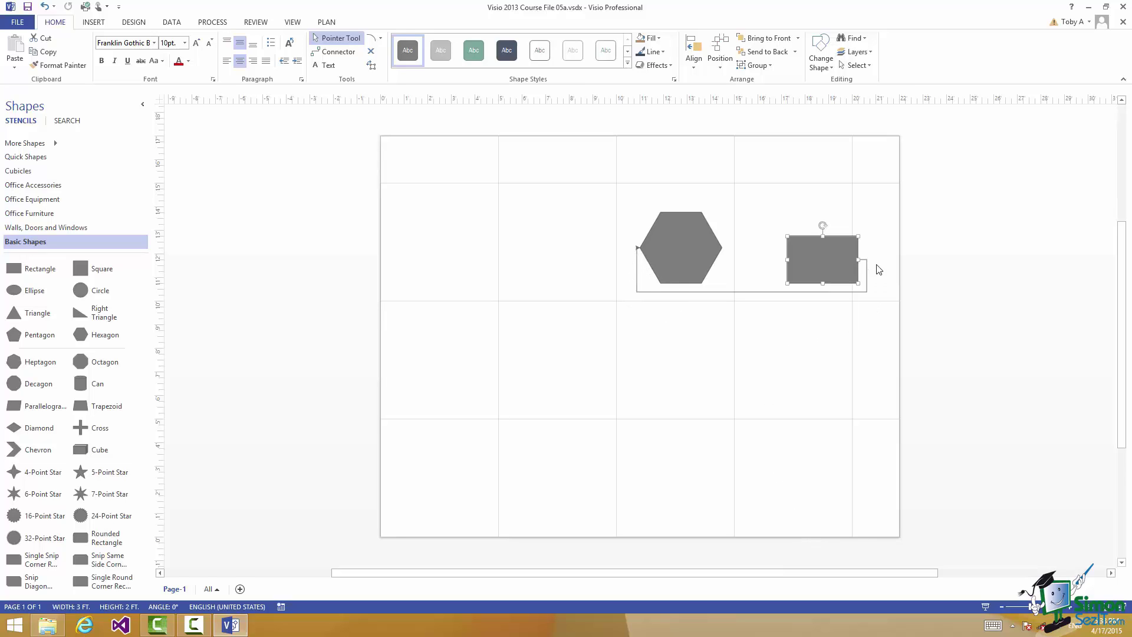
drag(826, 259, 486, 247)
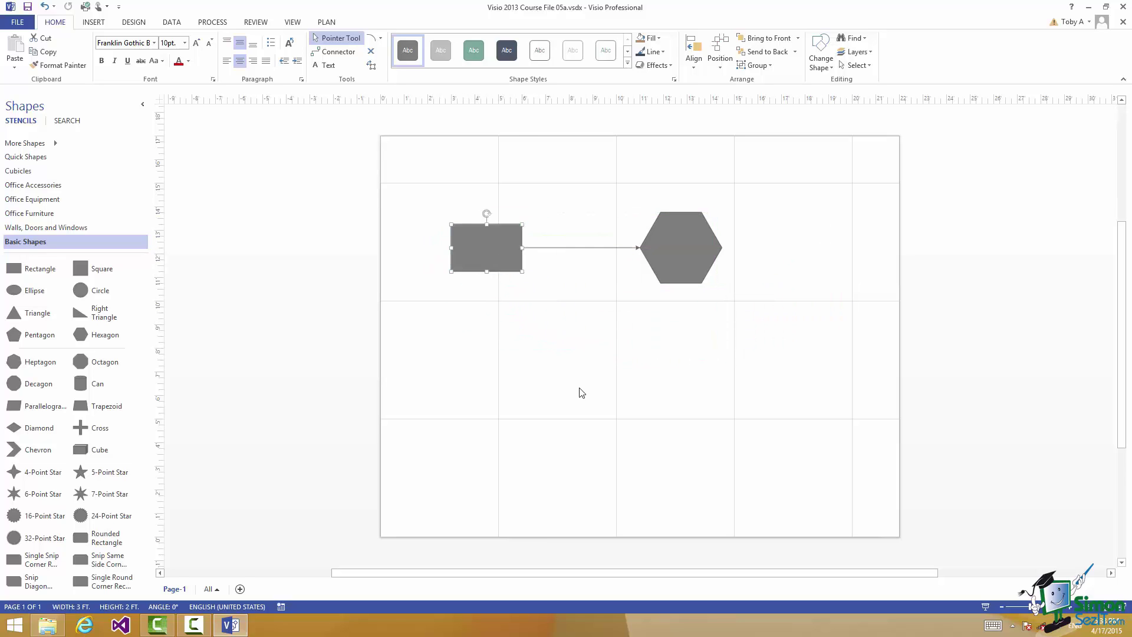
click(583, 249)
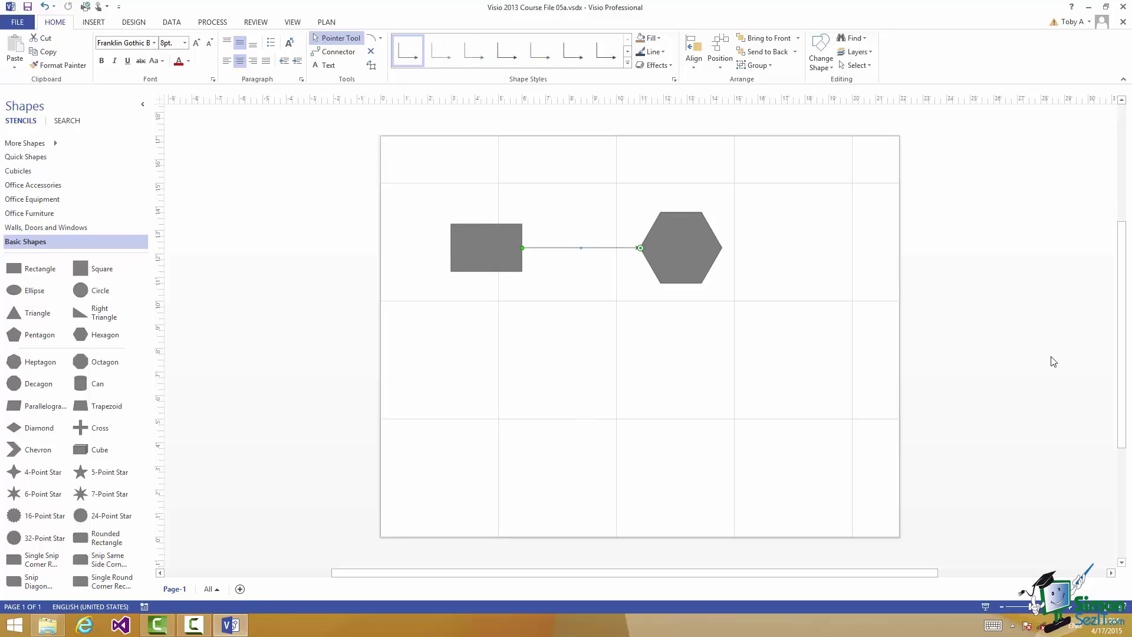
key(Delete)
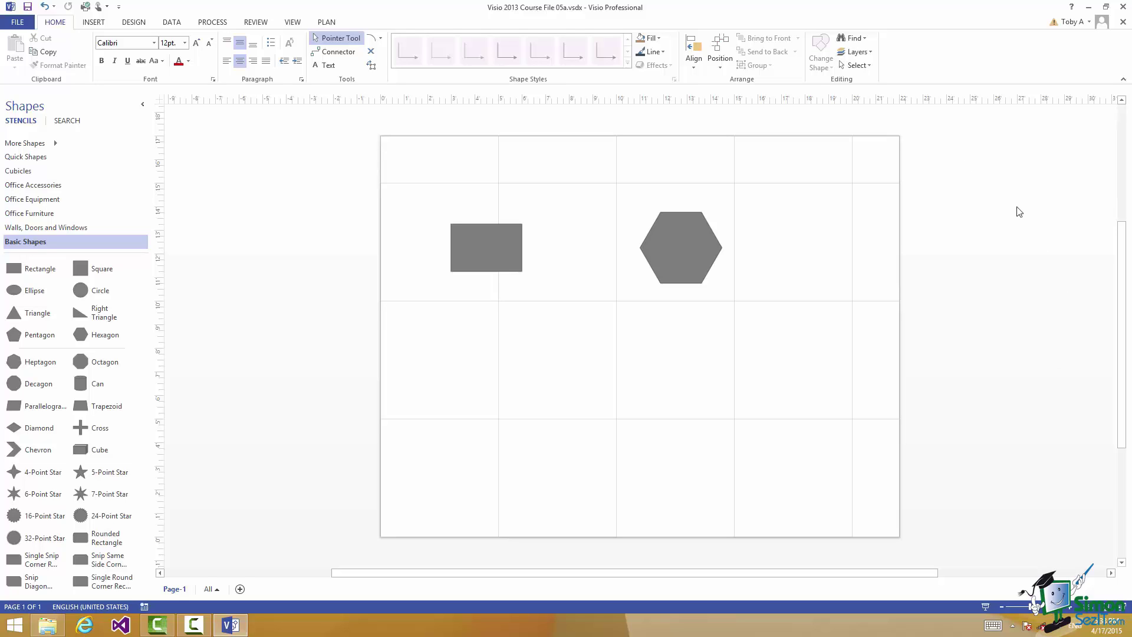
Step: Draw a connector from the rectangle's right edge, gluing its end to the whole hexagon
click(337, 53)
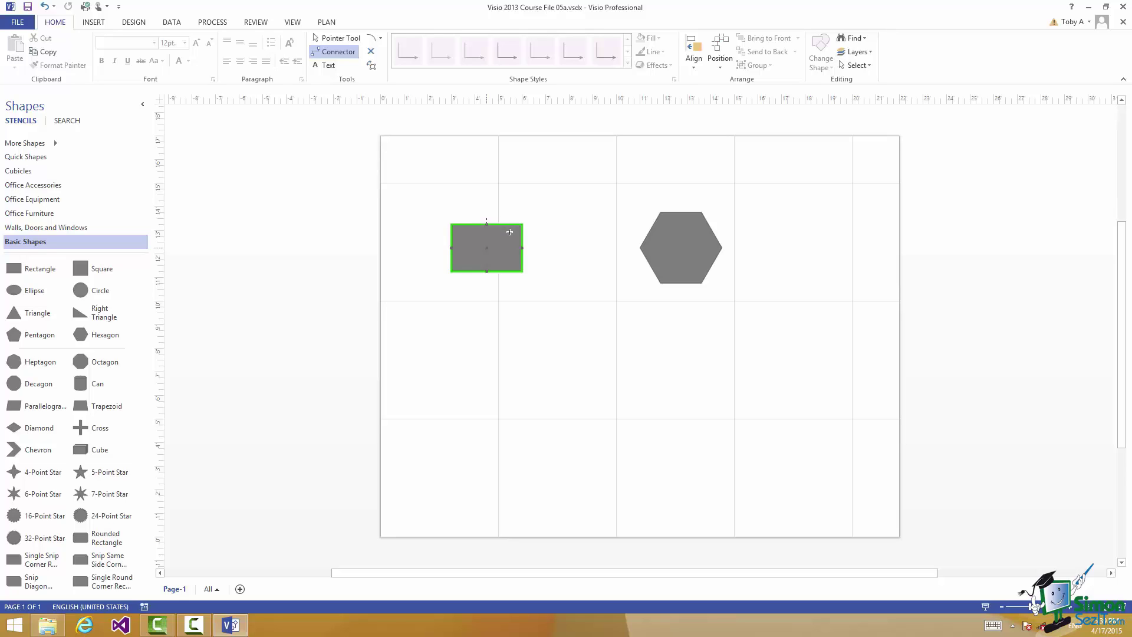
drag(506, 227, 657, 230)
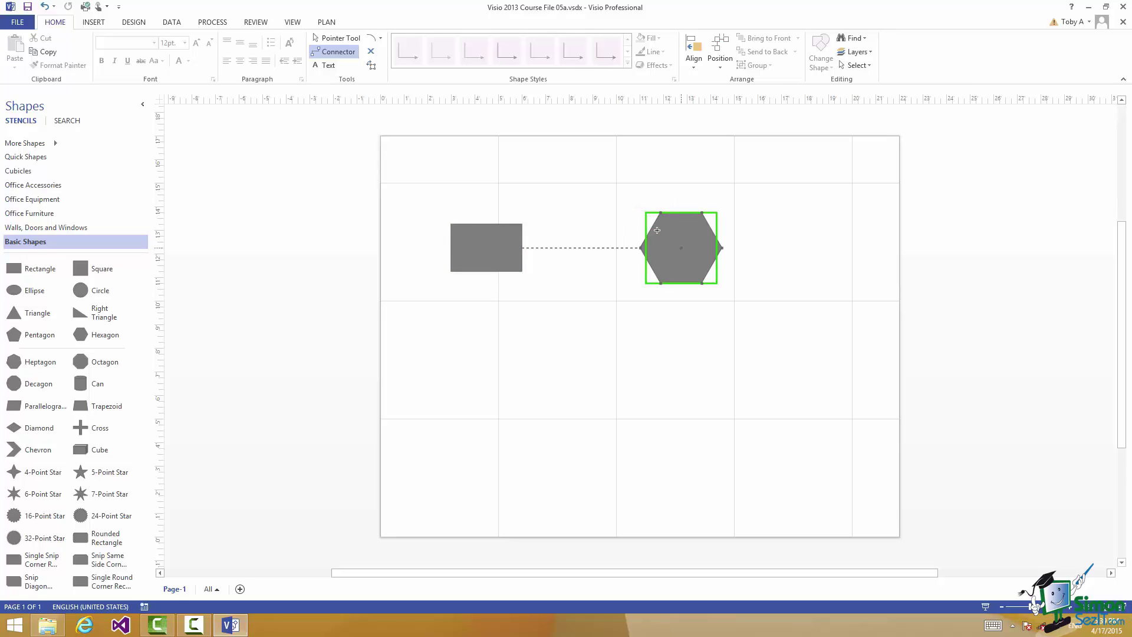
drag(657, 230, 654, 229)
drag(676, 212, 676, 212)
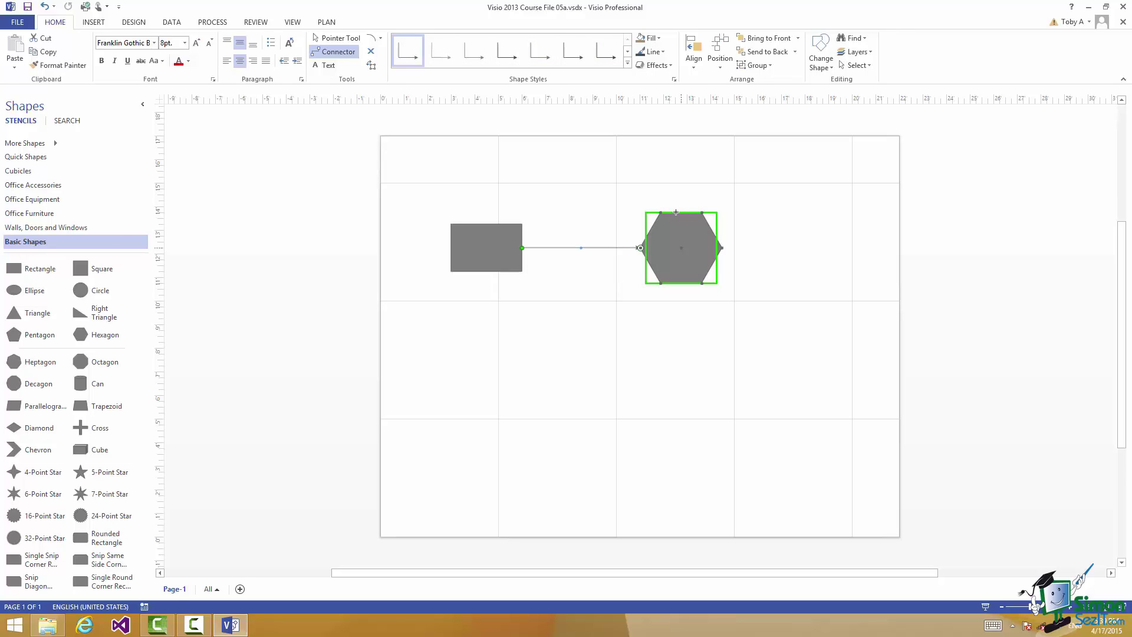
Step: Move the rectangle right of, then below the hexagon, and move the hexagon to the upper left
click(332, 40)
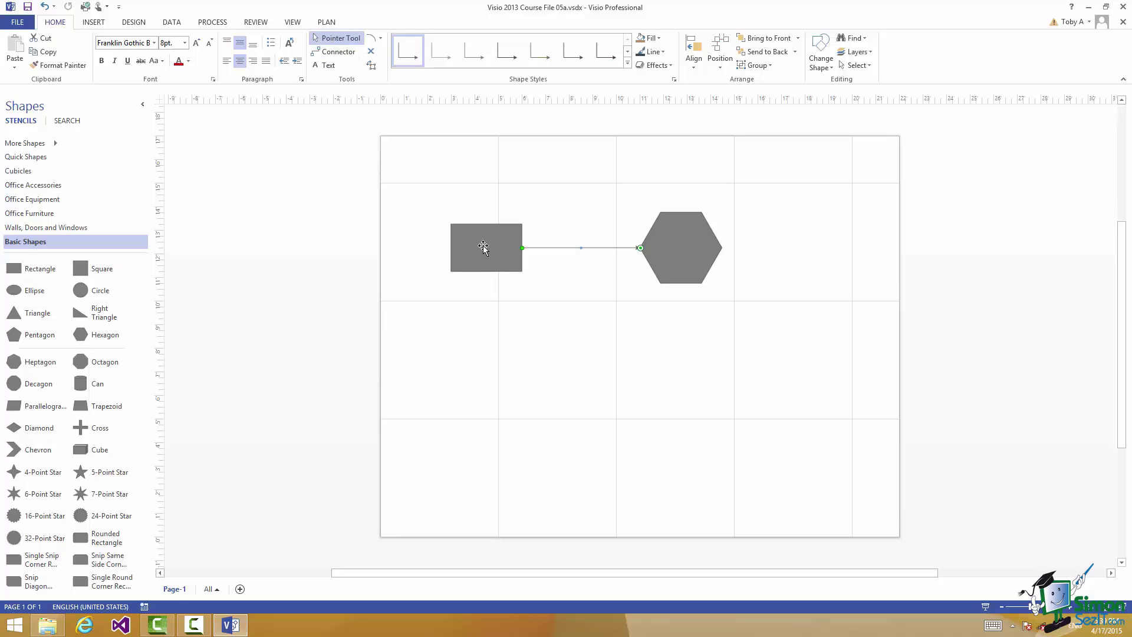
drag(483, 246, 814, 254)
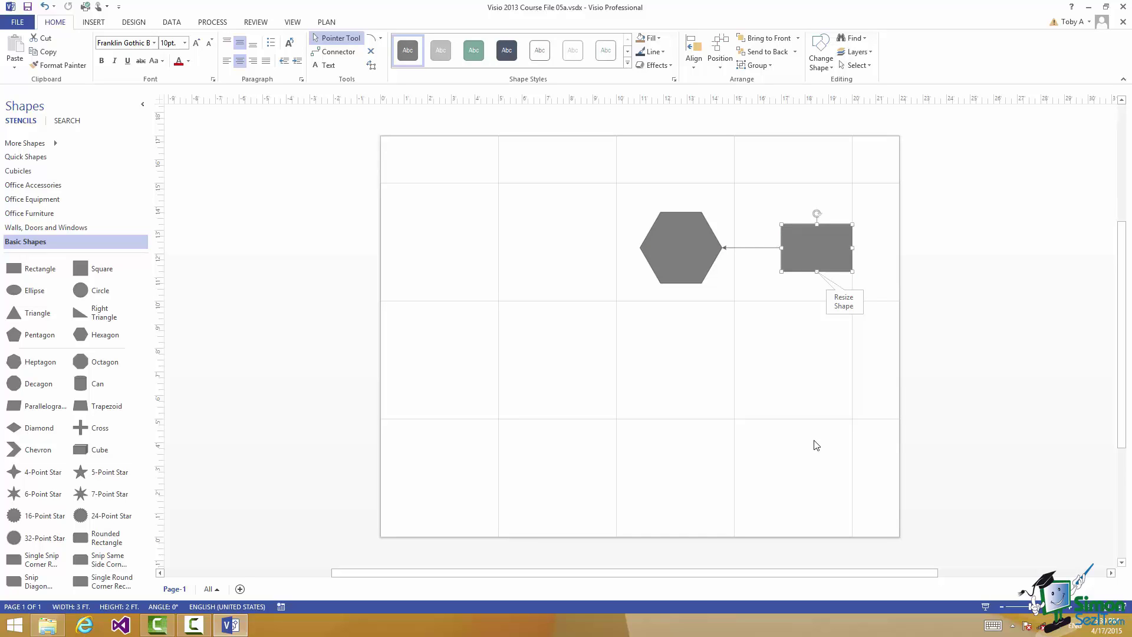
drag(819, 245, 673, 469)
drag(698, 242, 491, 243)
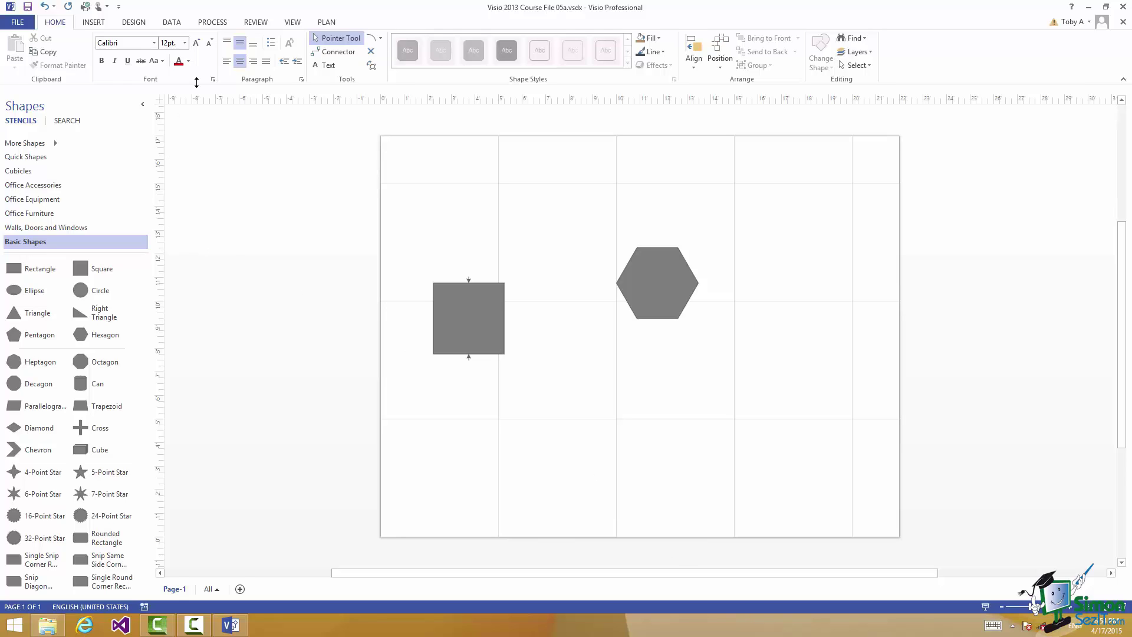
Step: In Snap & Glue settings, glue to connection points and stop gluing to shape vertices
click(293, 23)
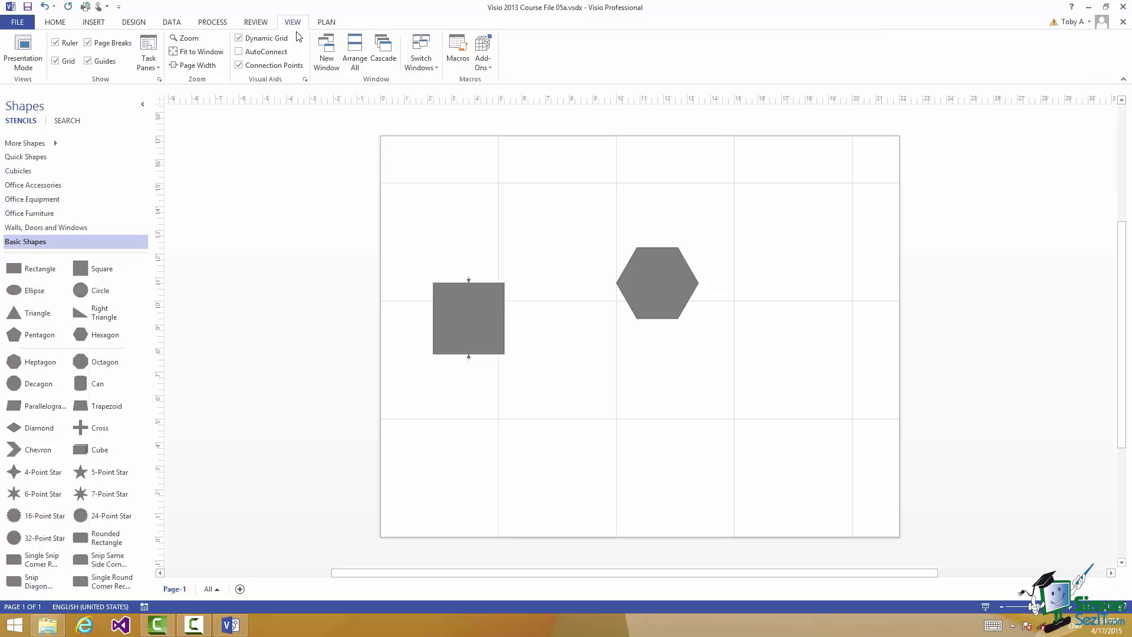
click(306, 80)
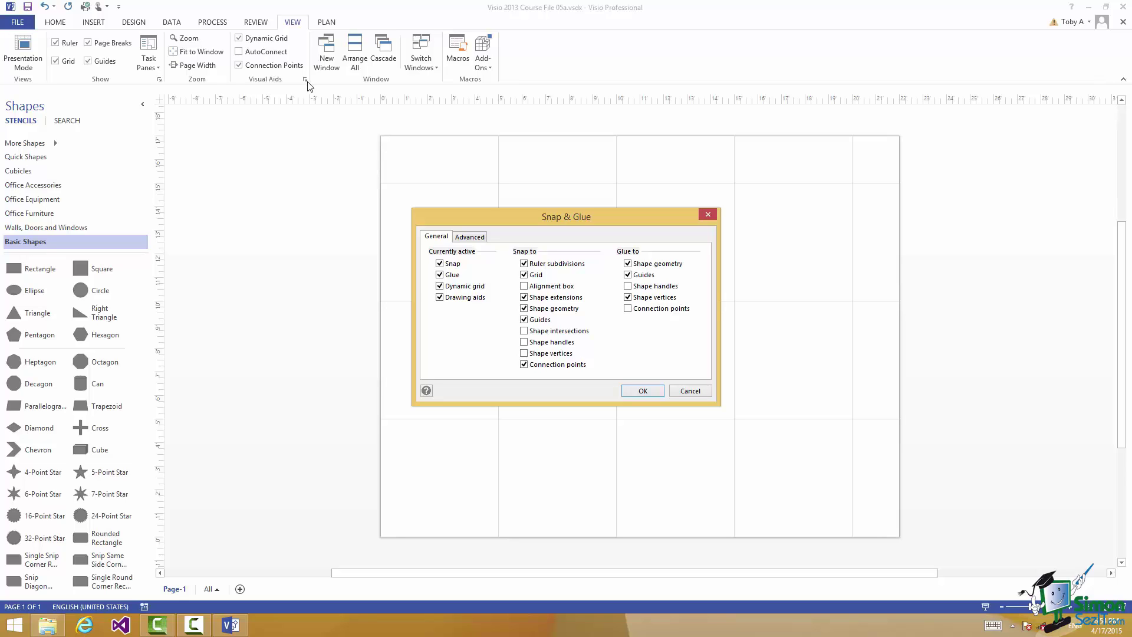
drag(614, 216, 402, 197)
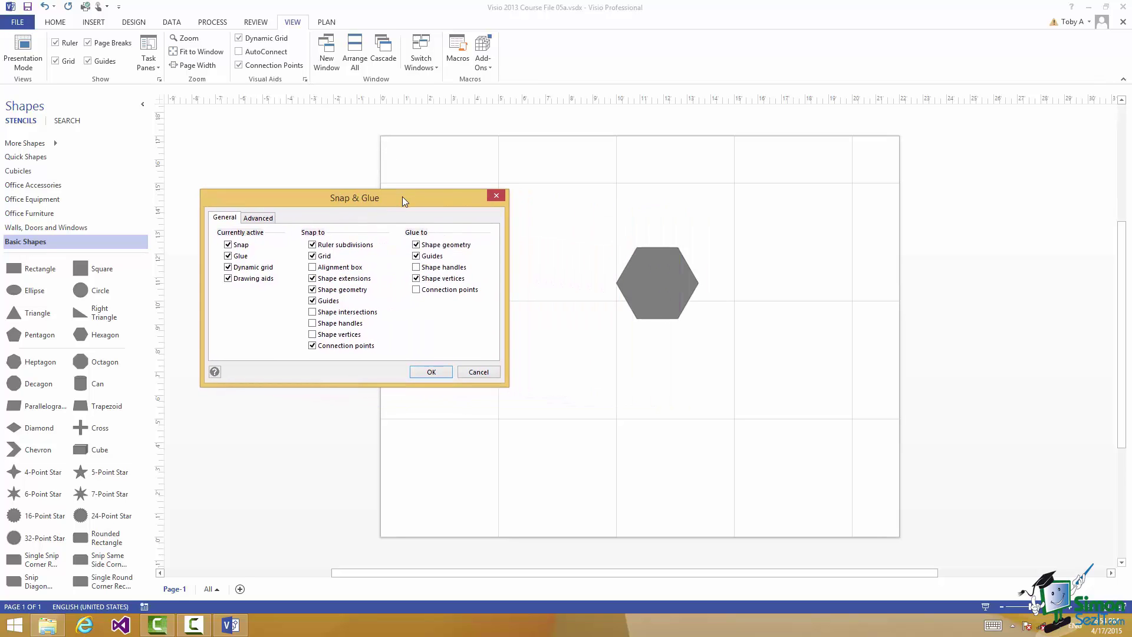
click(415, 278)
click(417, 290)
click(431, 372)
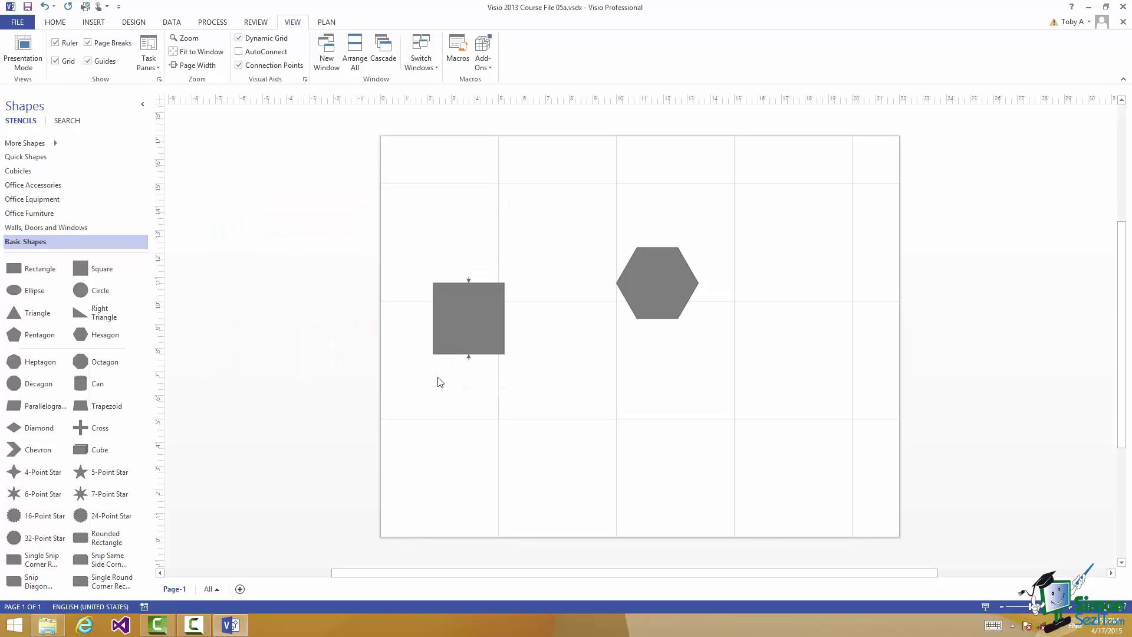
Step: Draw a connector from the square's right connection point, glued dynamically to the whole hexagon
click(56, 21)
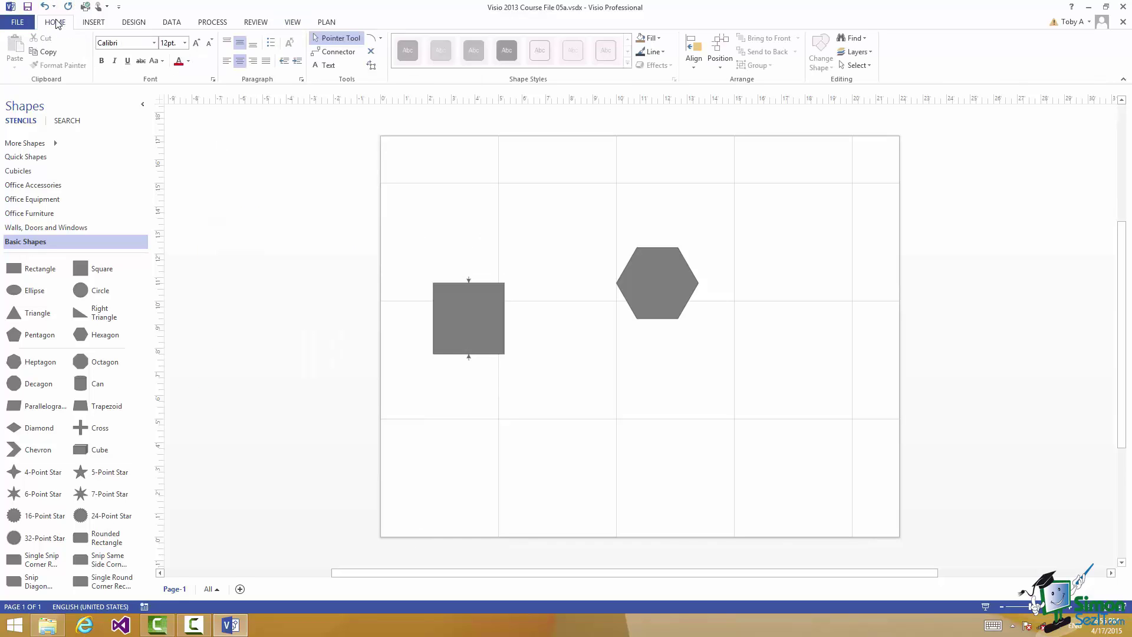
click(341, 54)
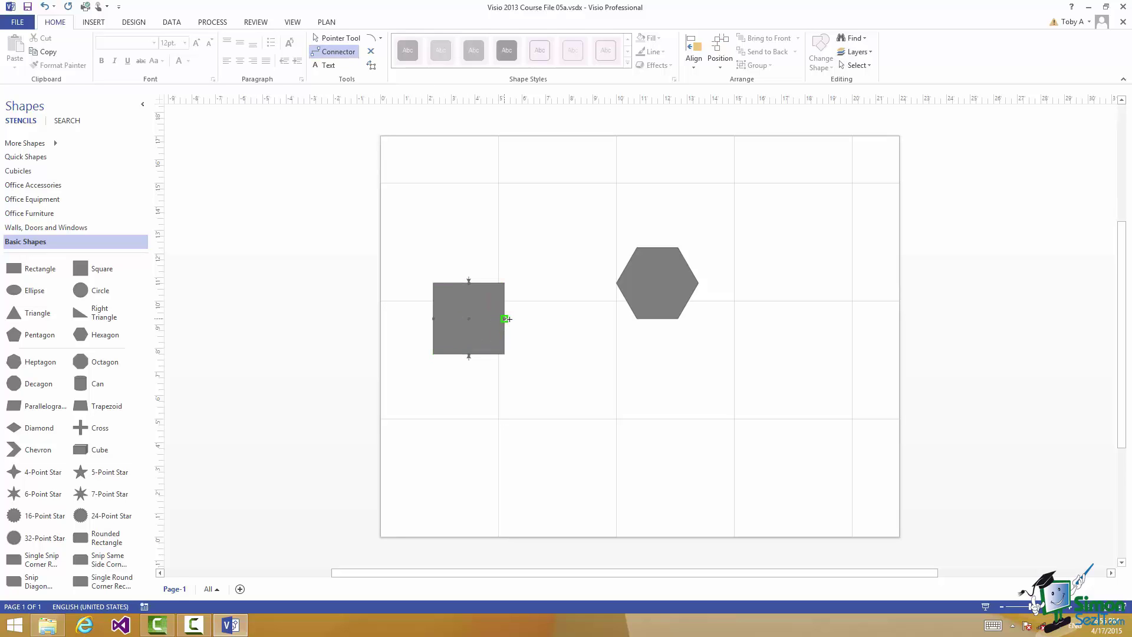
drag(505, 318, 666, 298)
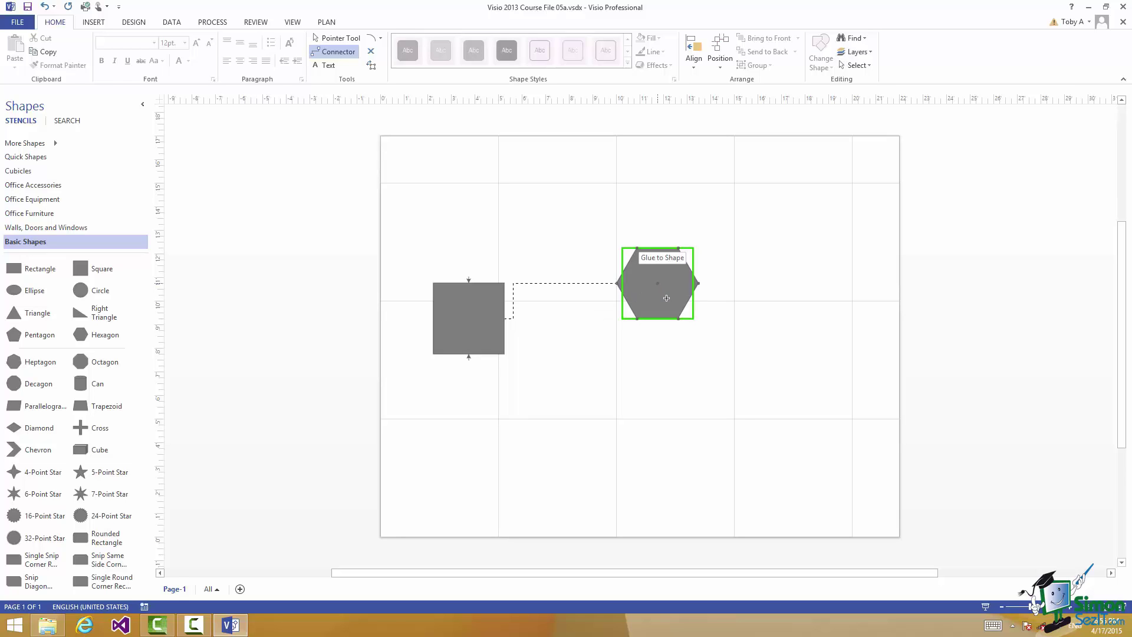
drag(666, 297, 666, 298)
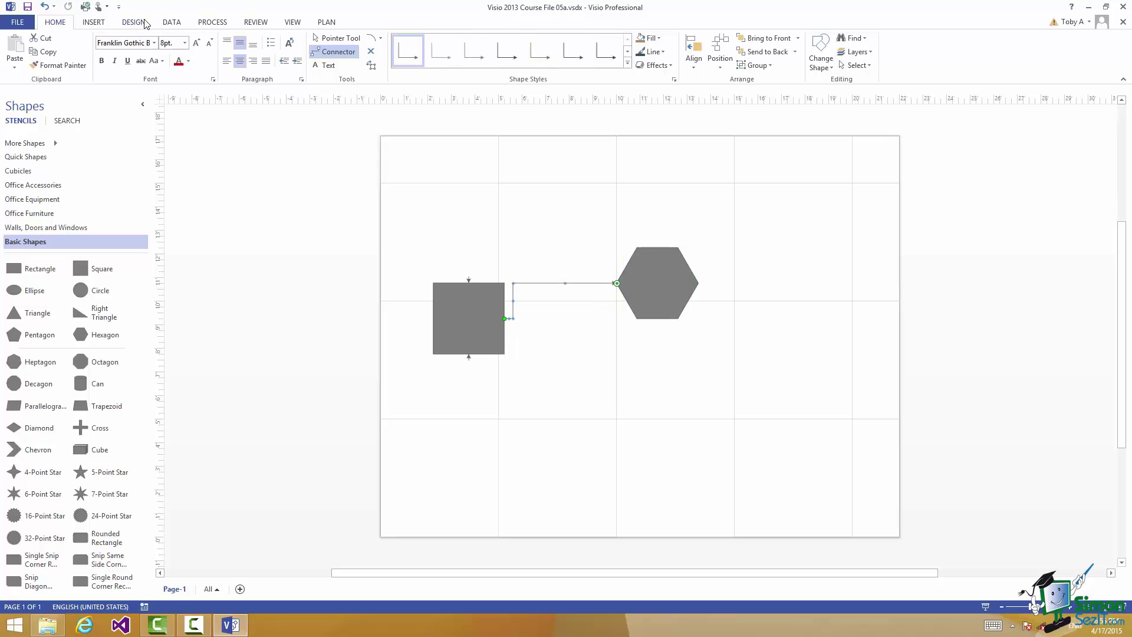
click(328, 39)
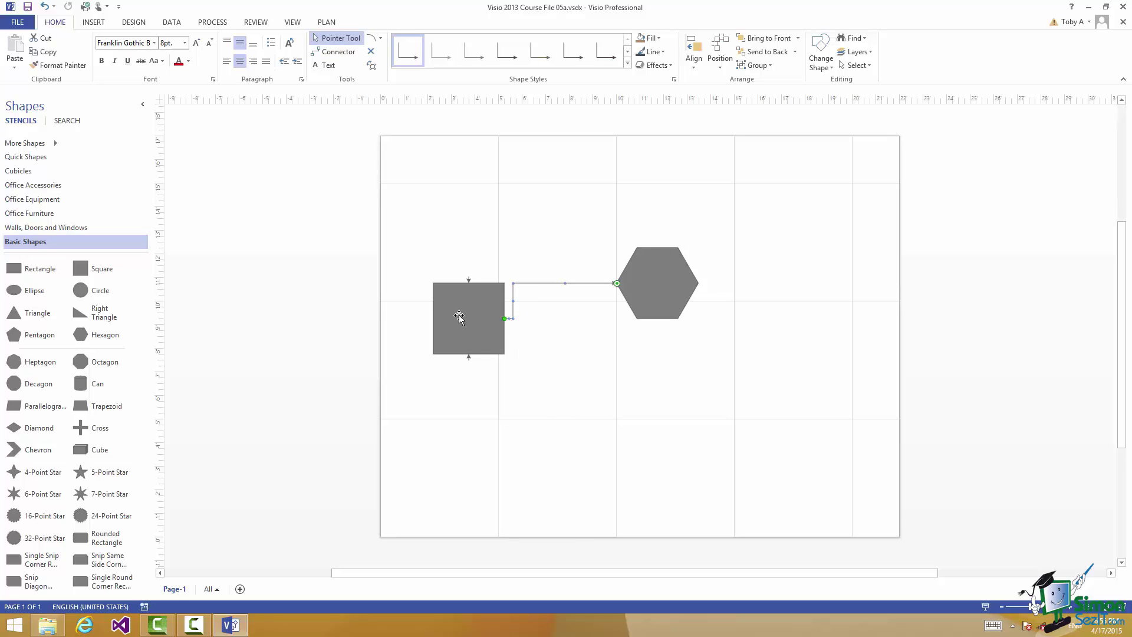
Step: Move the square to the lower right, then the lower left, so the connector enters the hexagon's bottom
drag(459, 317, 783, 349)
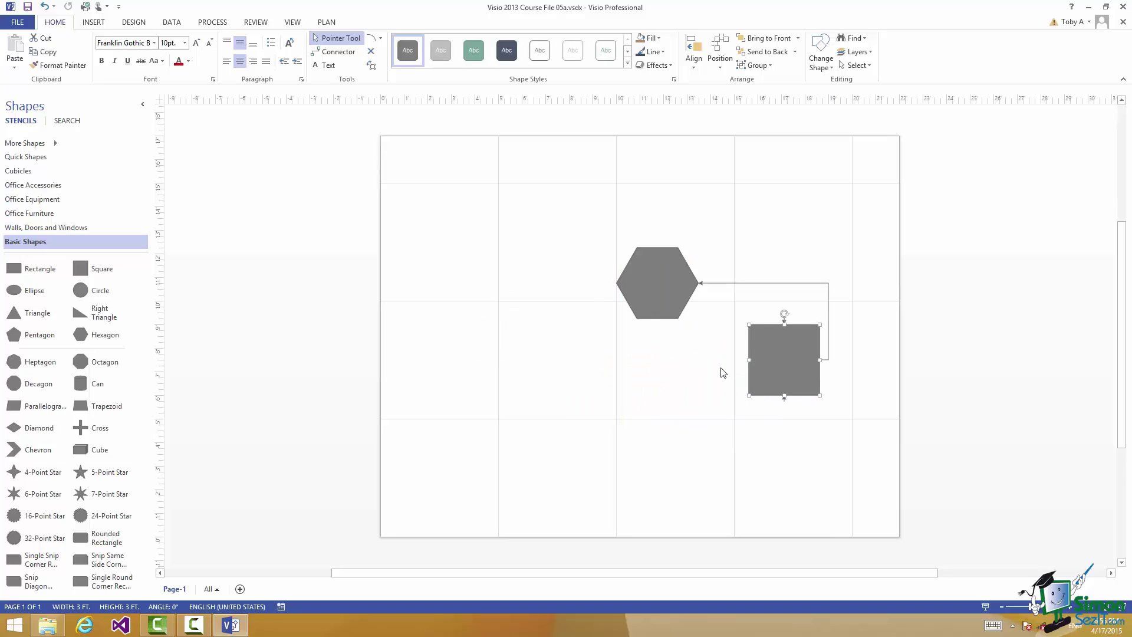
drag(798, 352, 472, 445)
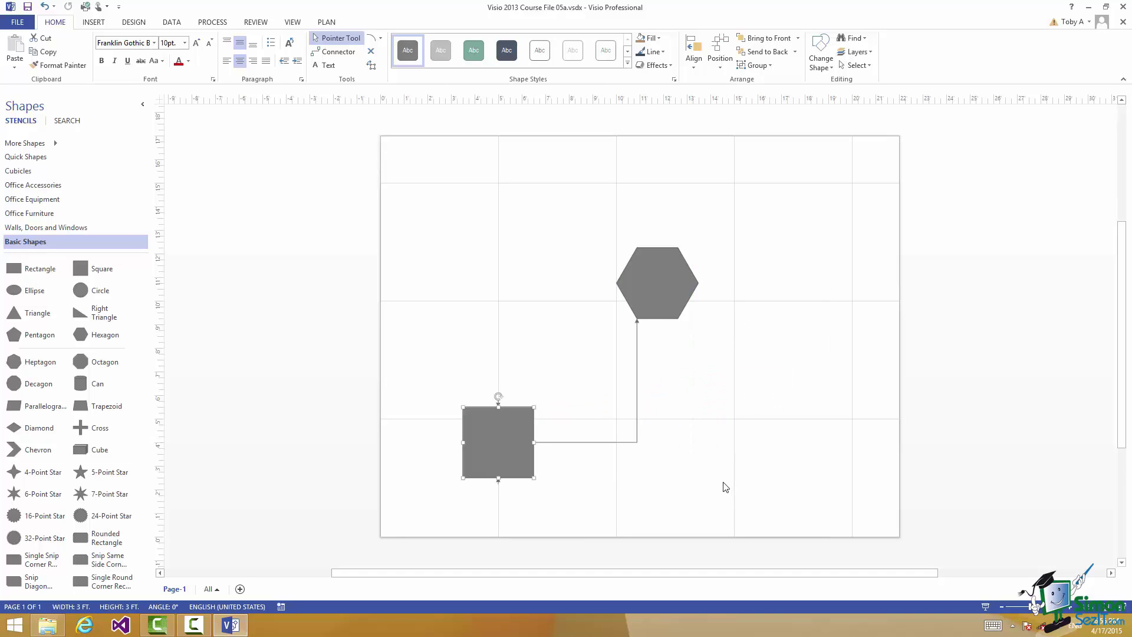